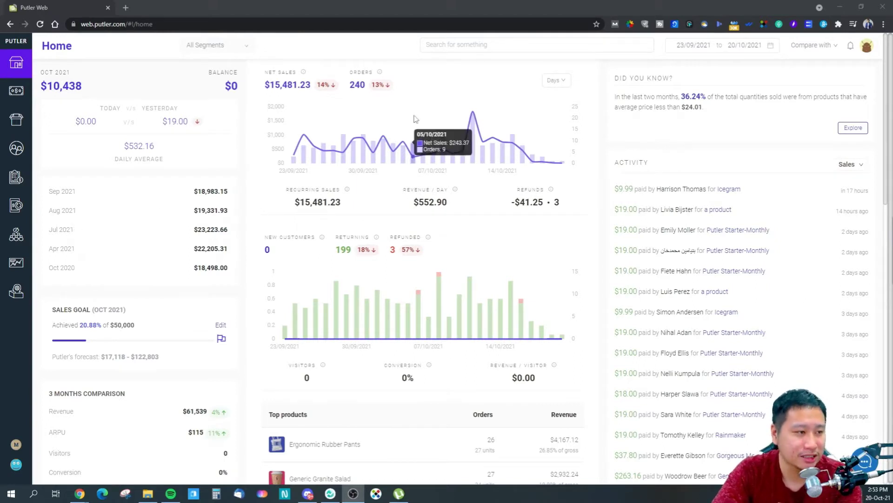
Examine the Home dashboard's net sales chart, its interval options, the customer chart and the top products table
mouse_move(432, 142)
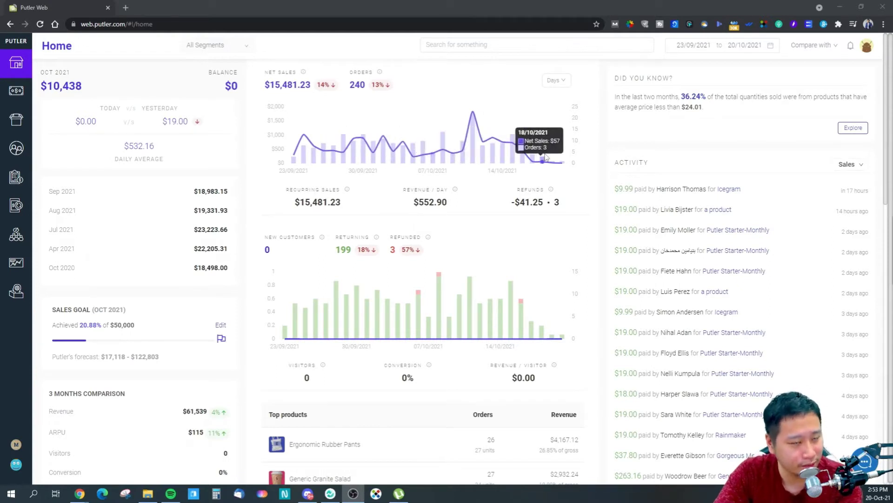
left_click(556, 81)
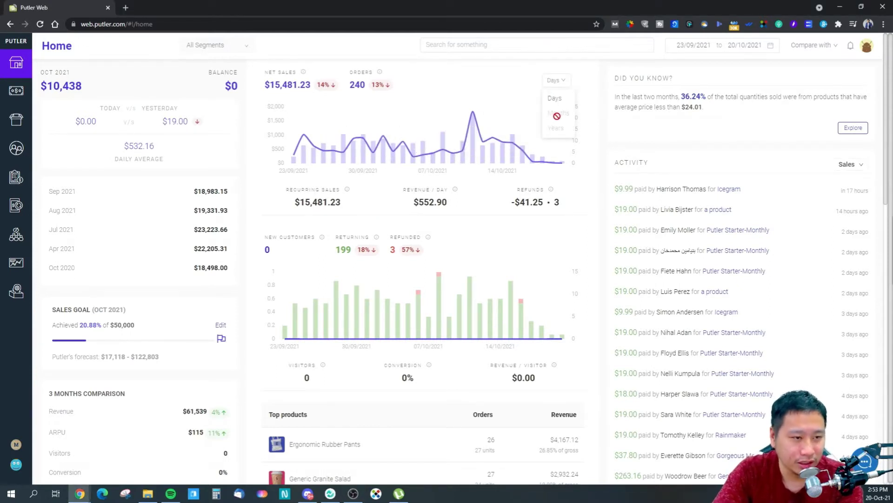
left_click(555, 84)
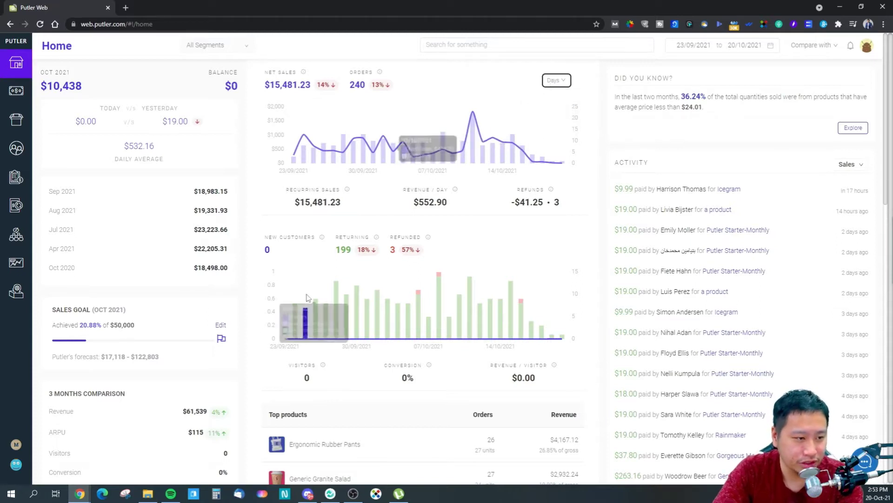
scroll(366, 259, "down", 1)
scroll(365, 260, "down", 4)
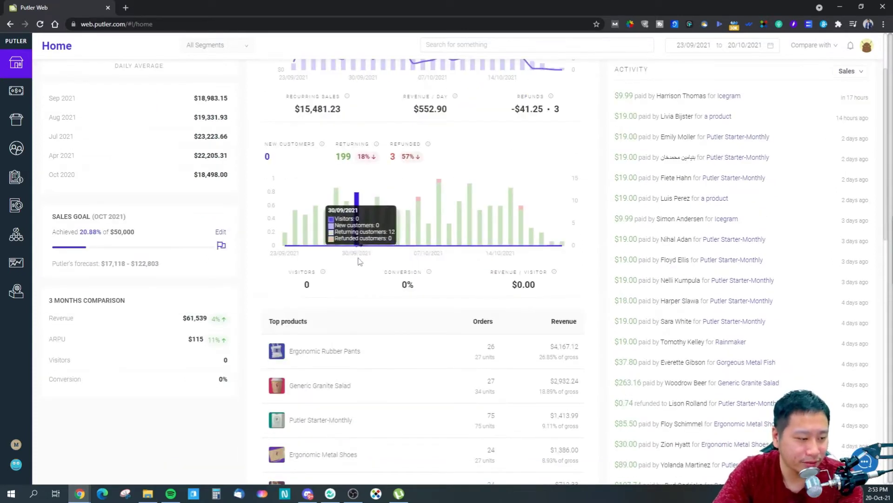
scroll(285, 256, "up", 1)
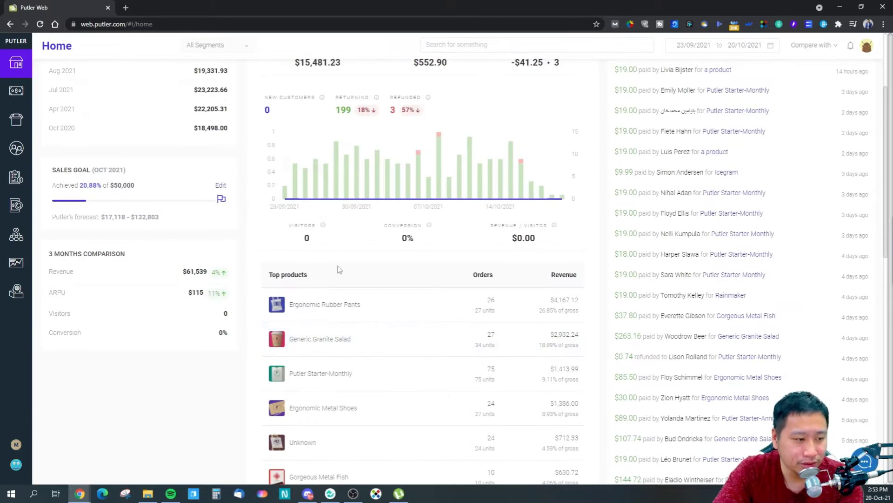
scroll(347, 263, "down", 3)
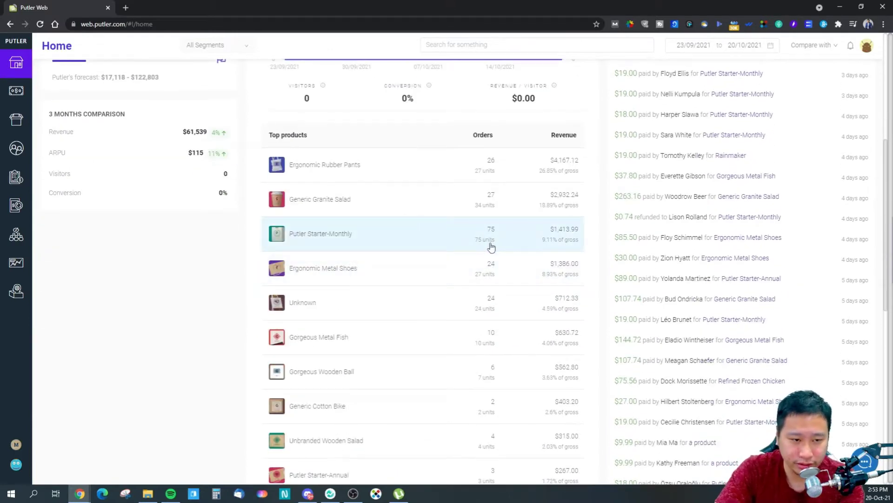
scroll(354, 315, "up", 2)
scroll(354, 316, "up", 1)
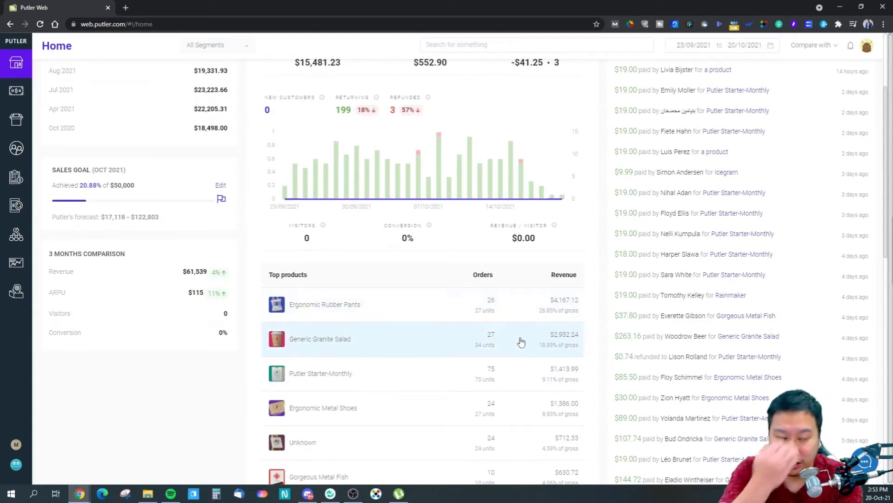
scroll(521, 342, "up", 3)
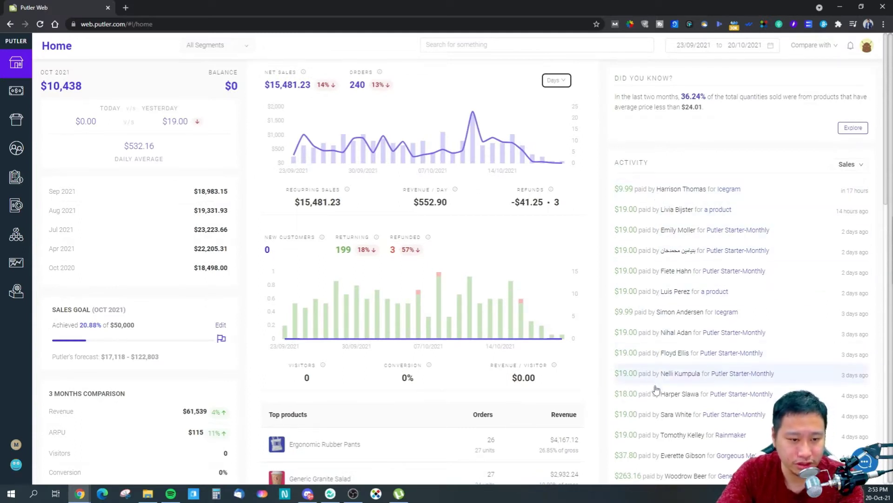
Look through the sales activity feed on the Home dashboard down to the older transactions
scroll(677, 391, "down", 8)
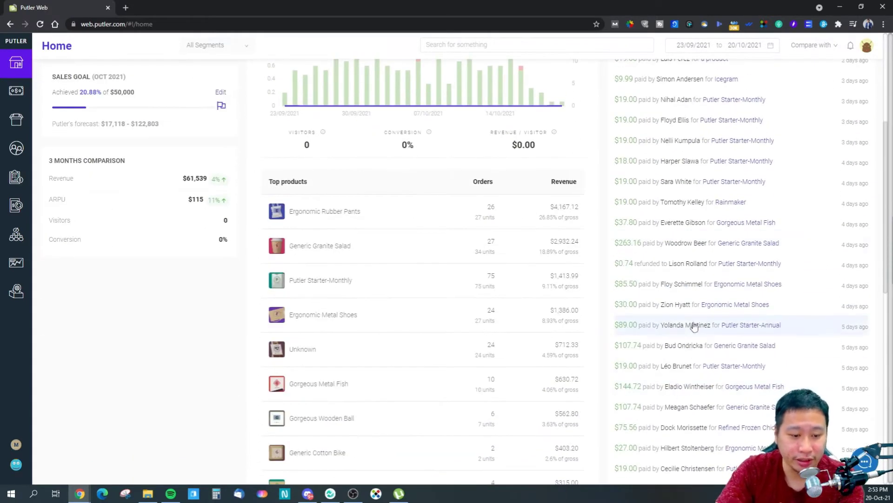
scroll(675, 379, "down", 8)
scroll(679, 376, "up", 16)
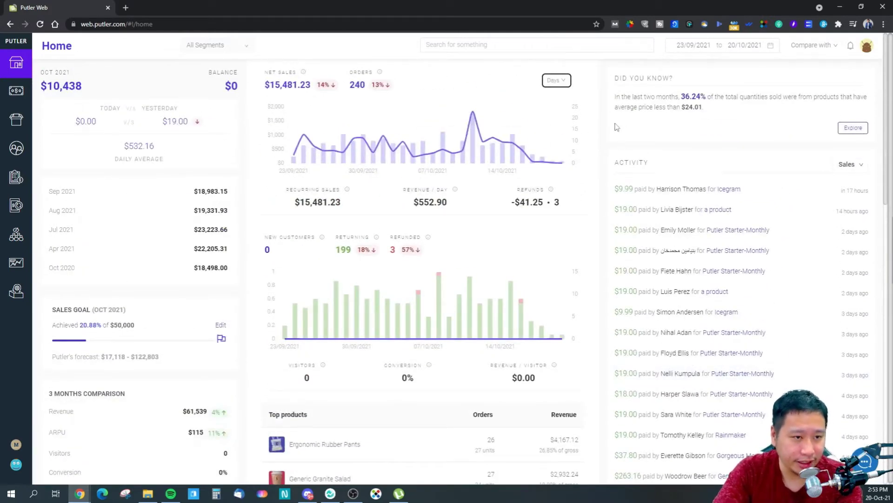
Read the Did You Know insight on the share of quantities sold from lower-priced products
left_click_drag(706, 99, 644, 99)
left_click(646, 117)
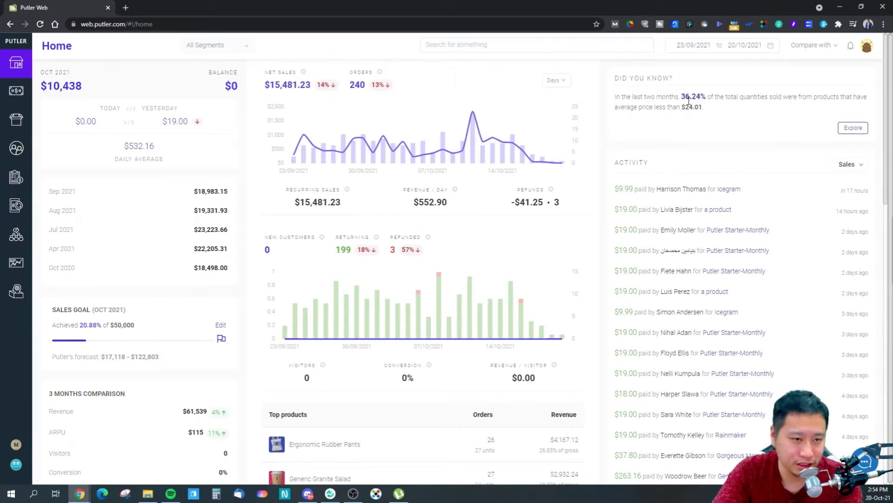
left_click_drag(726, 97, 786, 97)
left_click(787, 97)
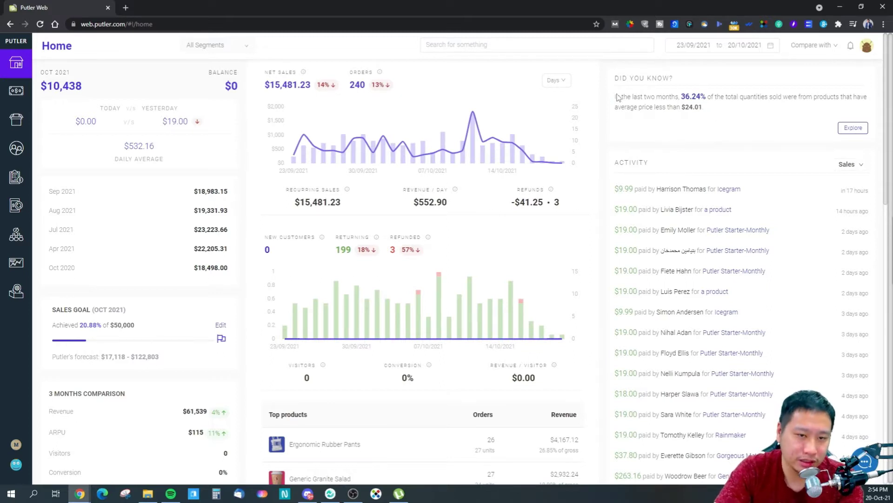
left_click_drag(725, 109, 613, 95)
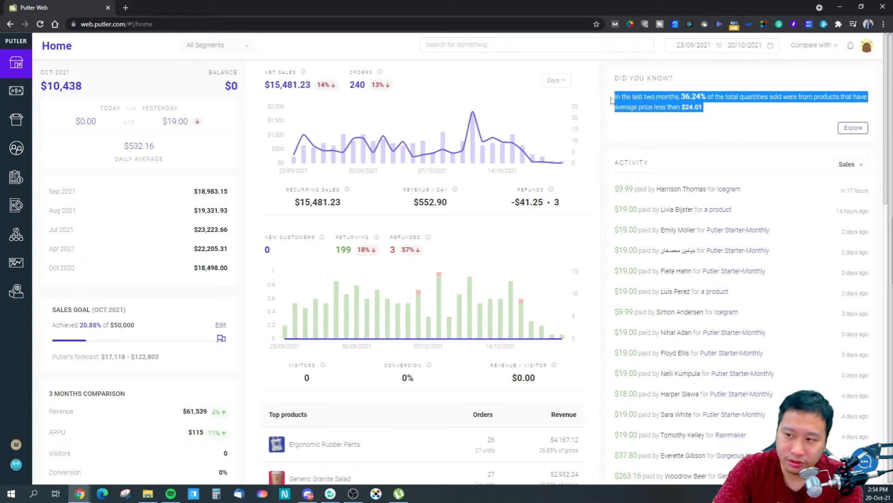
left_click(678, 123)
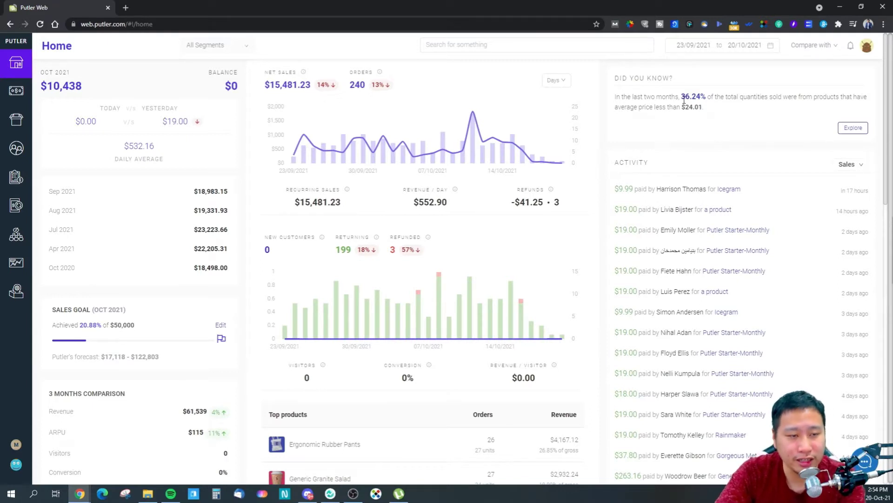
left_click_drag(711, 109, 652, 108)
left_click(653, 108)
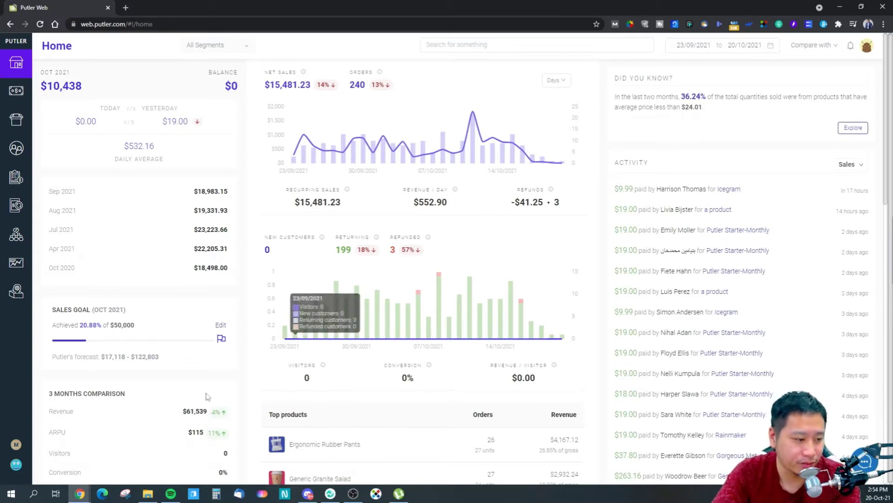
Review the sales goal and the 3 Months Comparison figures on the Home dashboard
scroll(235, 365, "down", 5)
scroll(216, 363, "up", 4)
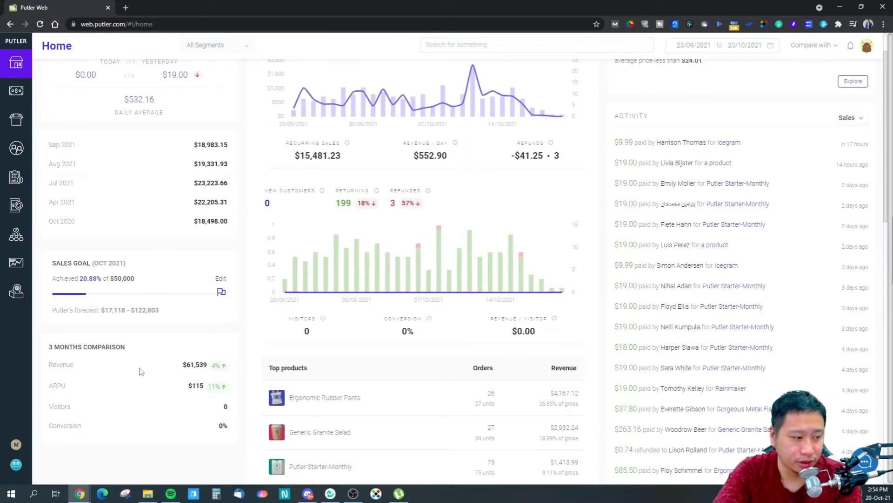
scroll(141, 370, "up", 1)
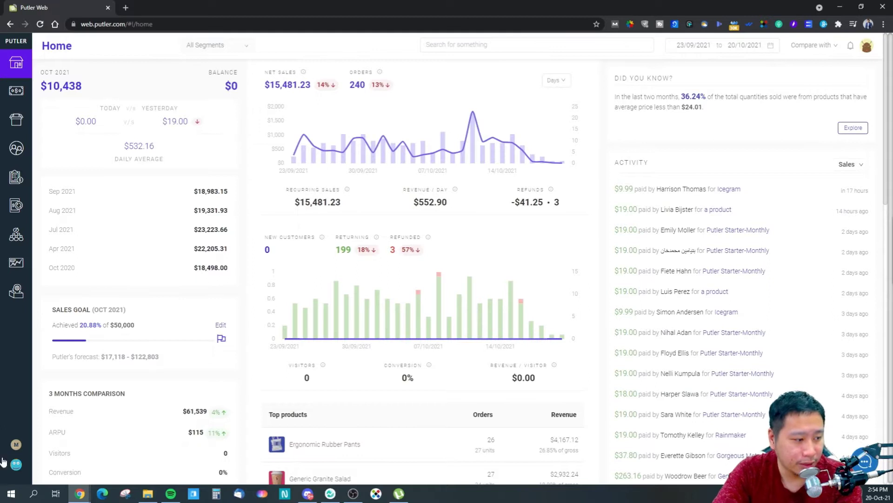
Open the data source settings and save the current selection of connected sources
left_click(16, 463)
left_click(33, 396)
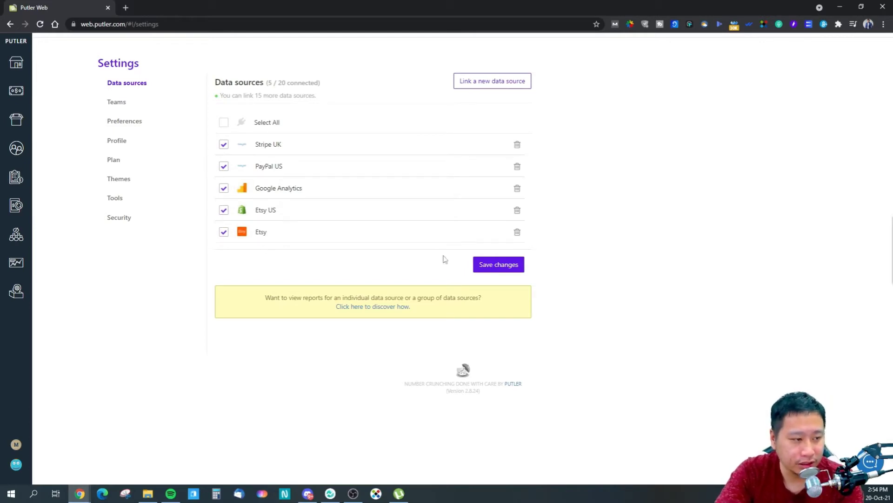
left_click(495, 271)
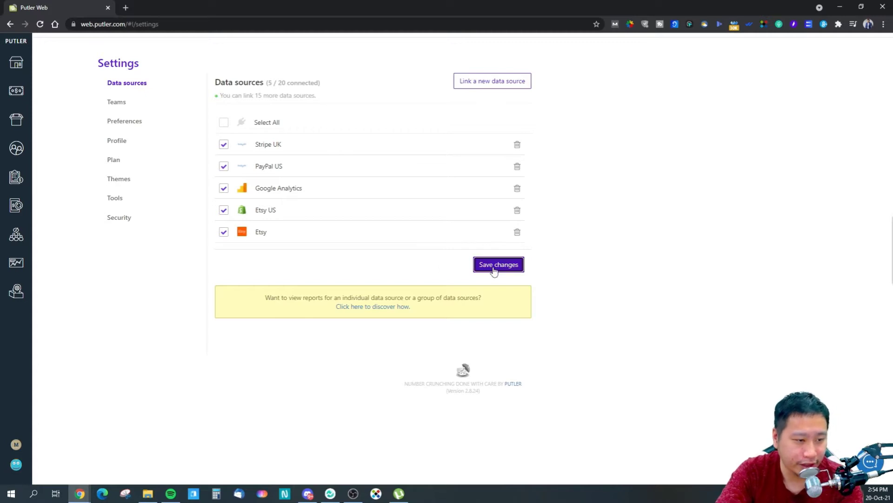
View the integrations available for linking a new data source and inspect the Inbound API connection form
left_click(487, 86)
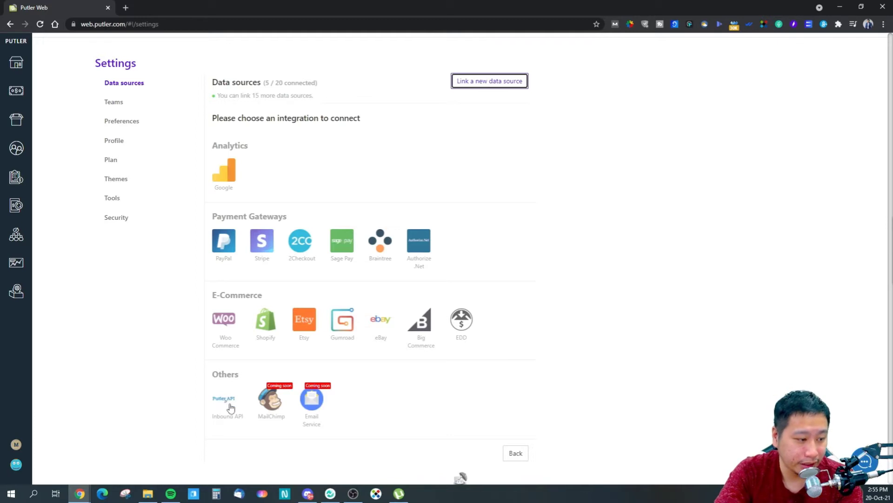
left_click(222, 409)
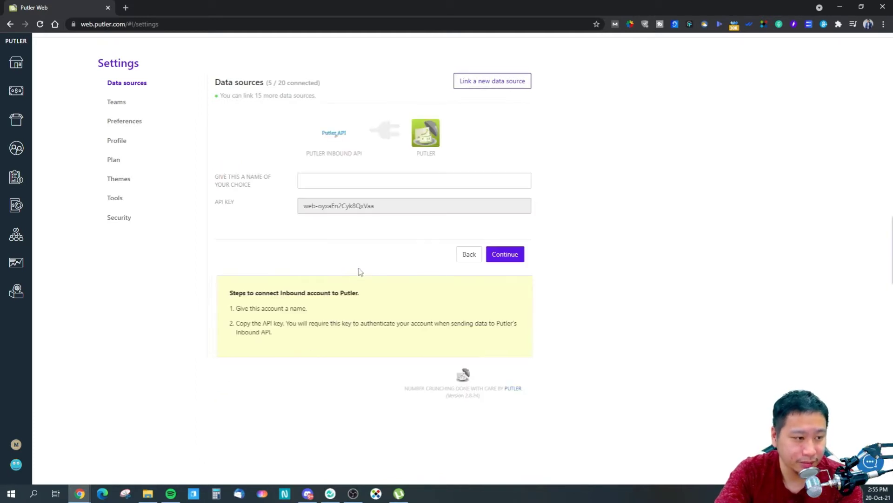
left_click(467, 259)
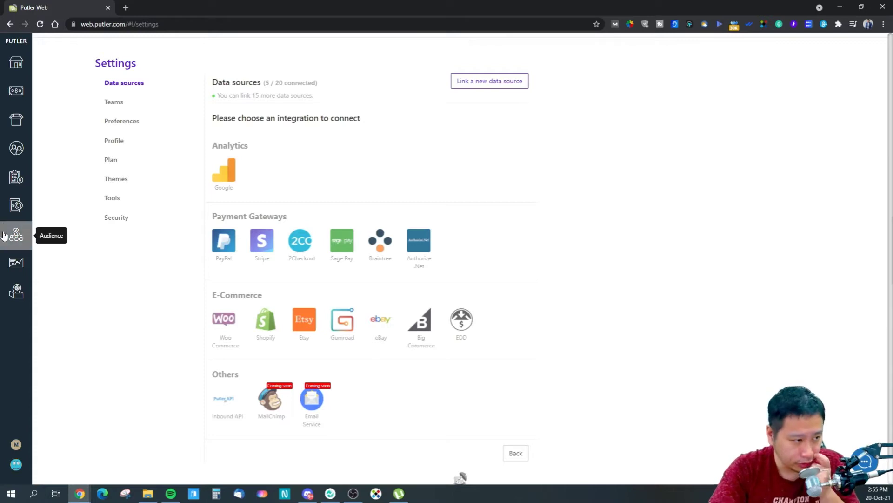
Open the Sales report and examine its daily sales table, revenue and subscription metrics, and transaction list
left_click(26, 92)
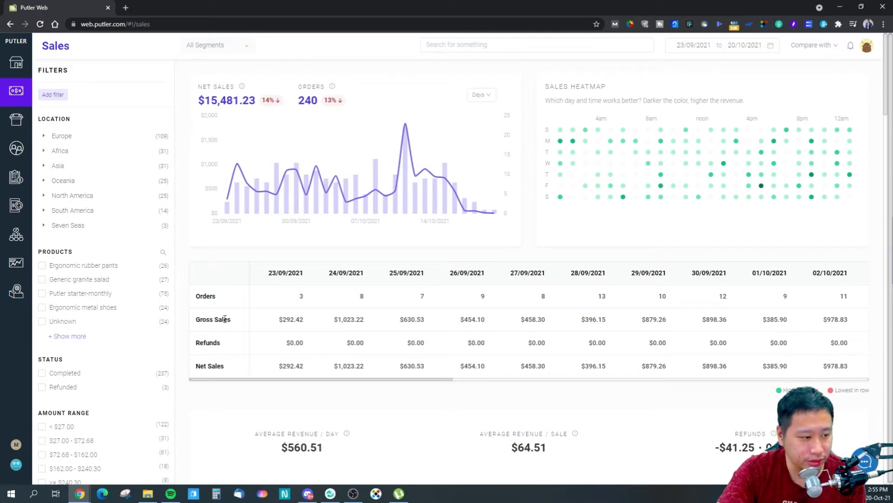
scroll(409, 391, "down", 10)
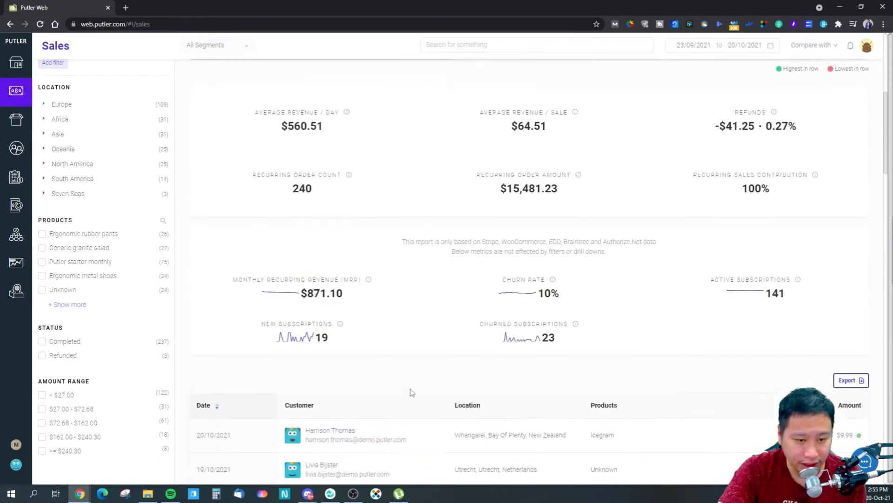
scroll(409, 391, "down", 5)
scroll(393, 389, "up", 6)
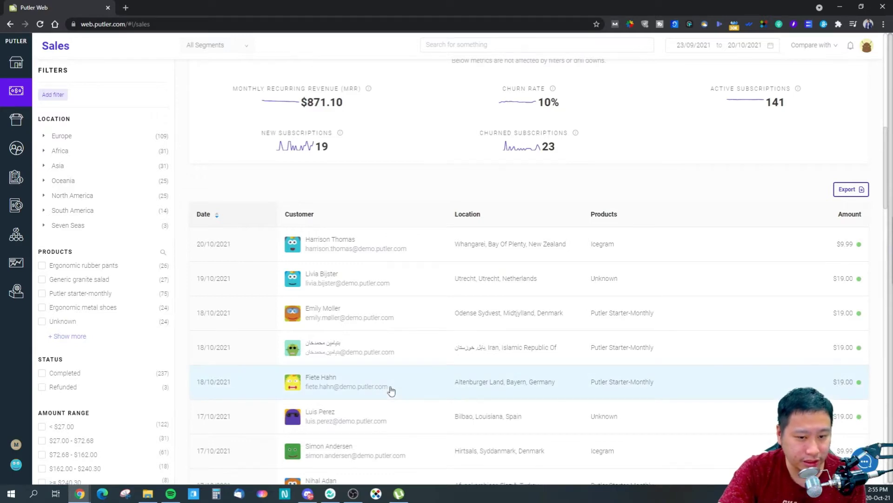
scroll(392, 390, "up", 2)
scroll(401, 377, "down", 5)
scroll(466, 345, "up", 1)
scroll(568, 321, "up", 14)
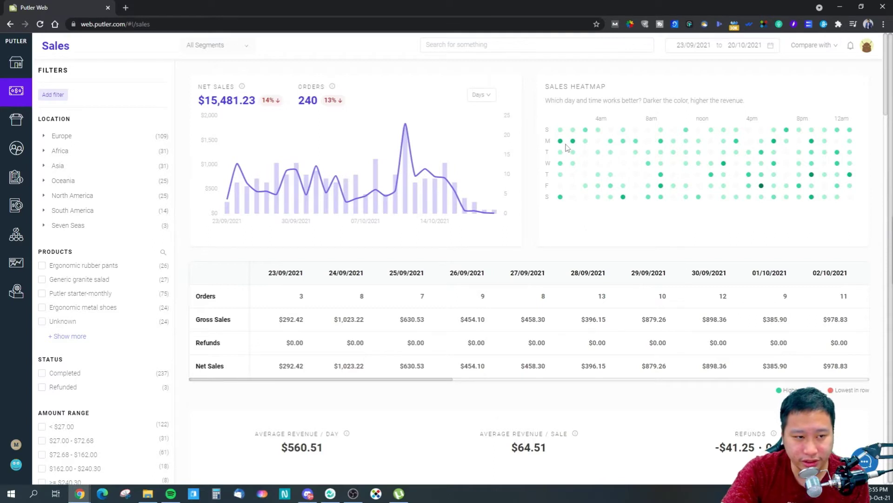
Inspect individual day and time slots in the sales heatmap for their sales and order figures
mouse_move(562, 143)
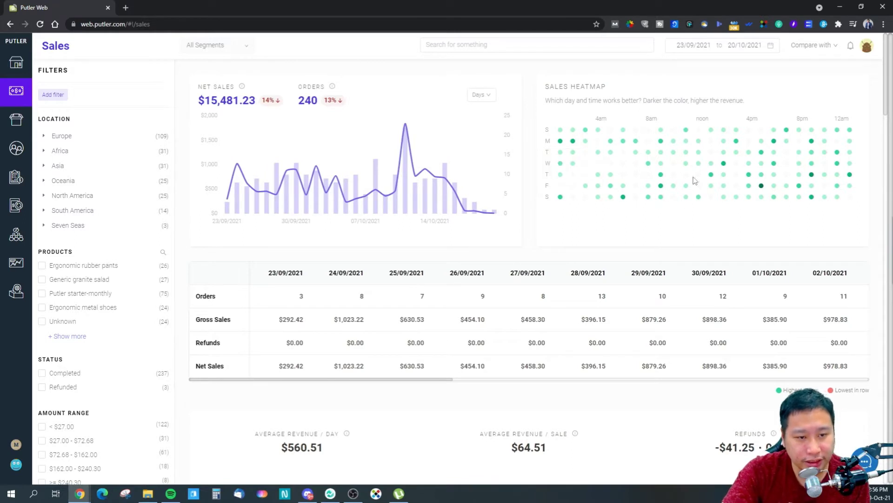
mouse_move(710, 198)
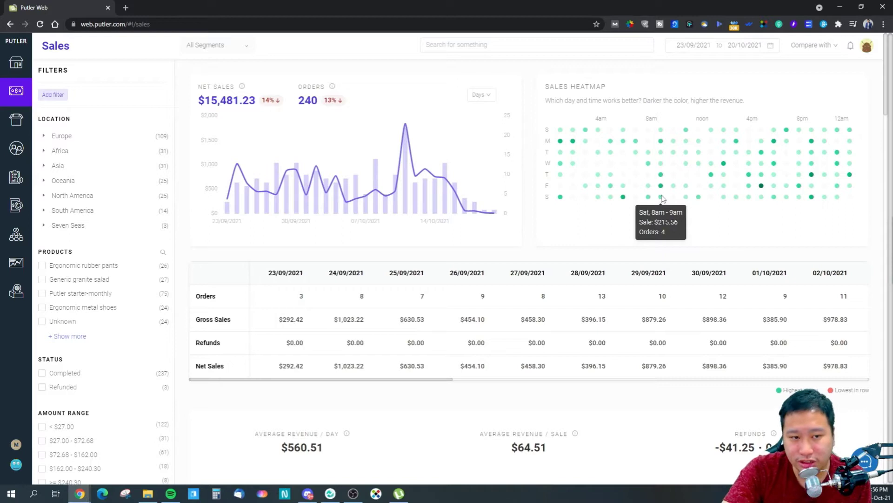
mouse_move(661, 191)
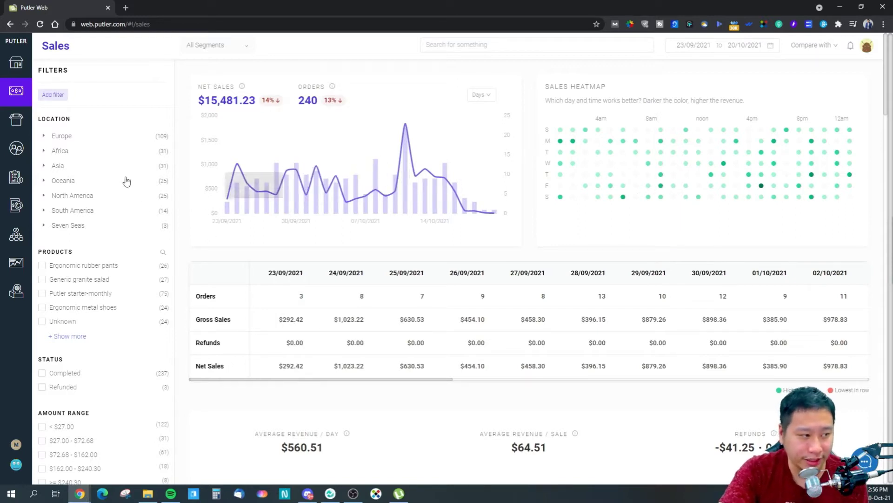
Open the Products report and review its product metrics and the product list split into Top 20% and Others
left_click(28, 126)
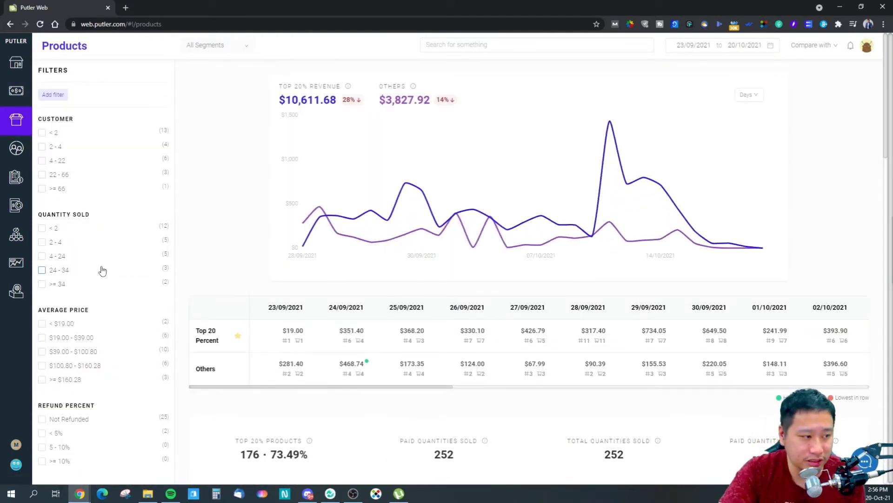
scroll(249, 259, "down", 9)
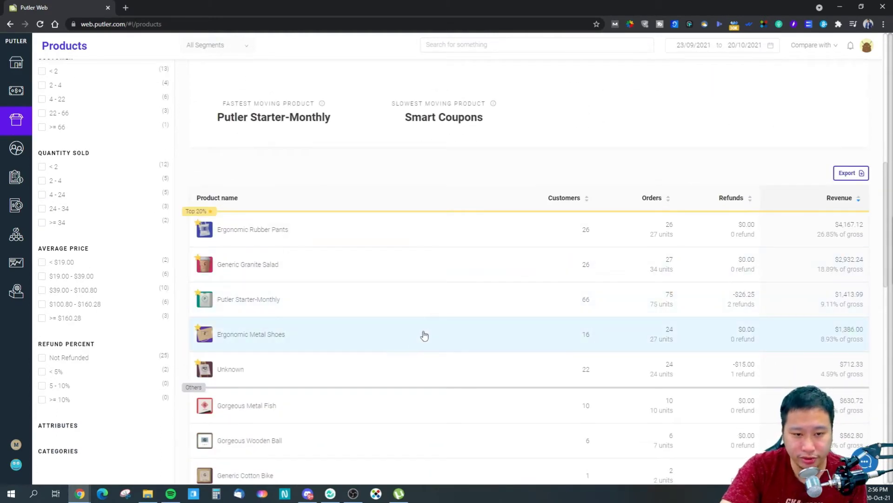
scroll(417, 249, "down", 1)
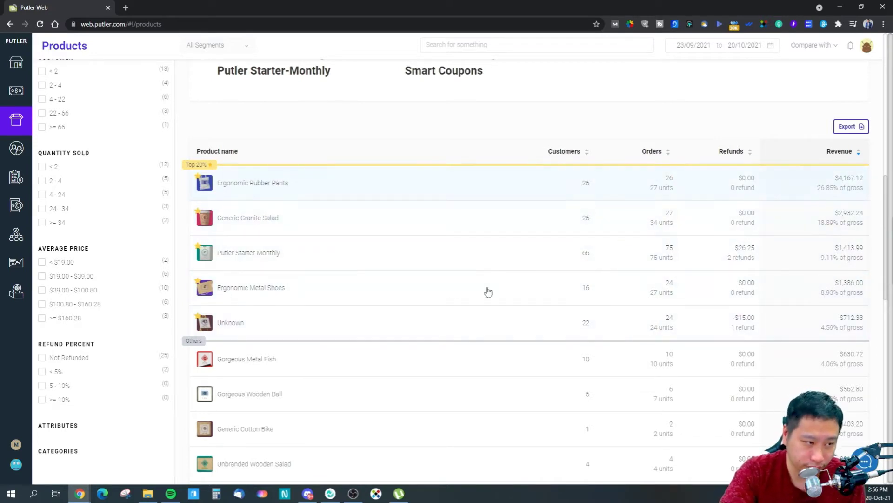
scroll(618, 237, "up", 7)
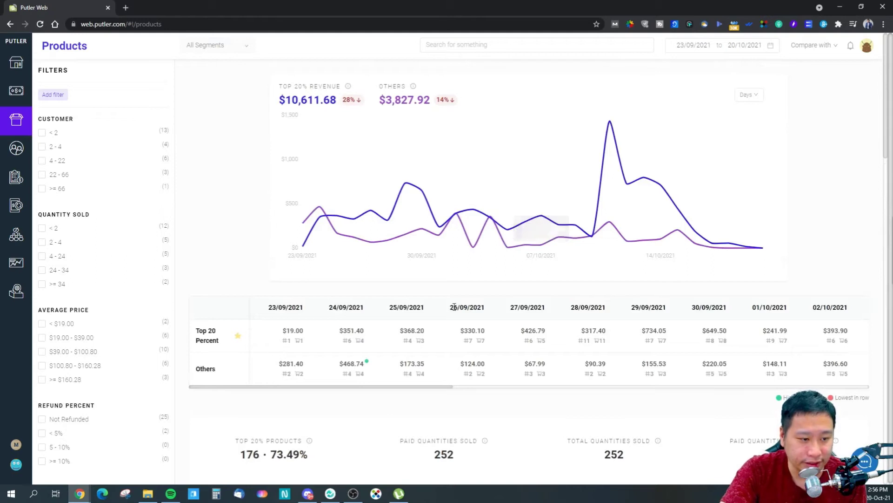
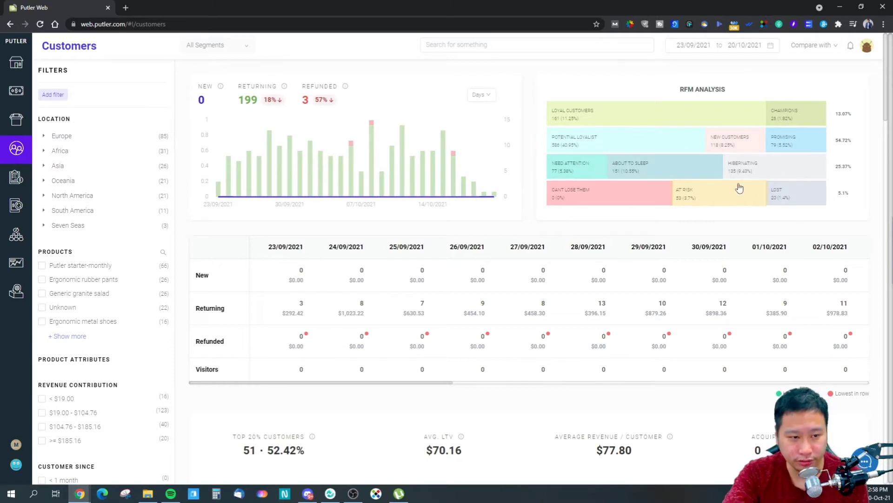
Review the customer metrics and inspect the purchases, activity and contact details of the first two customers in the list
scroll(447, 223, "down", 5)
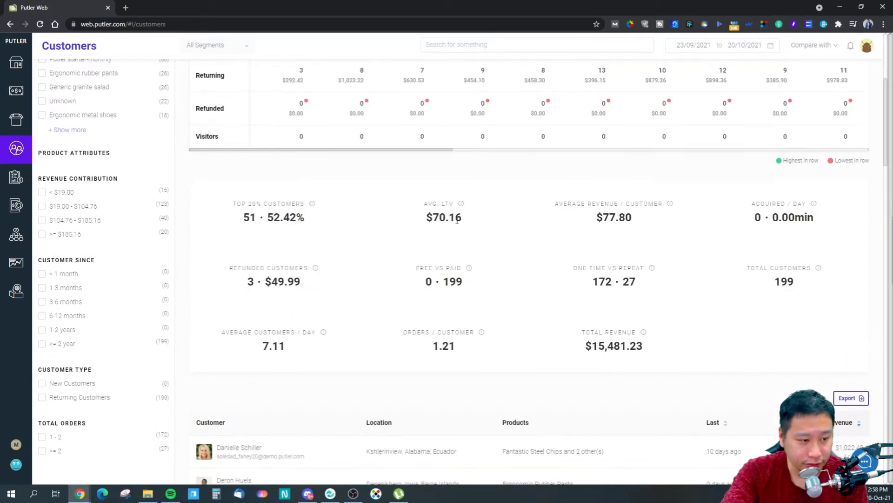
scroll(450, 229, "down", 4)
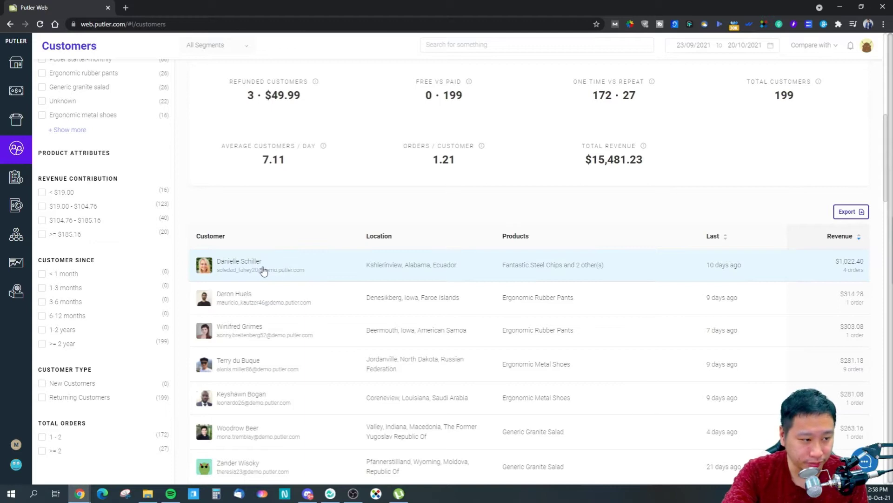
left_click(326, 271)
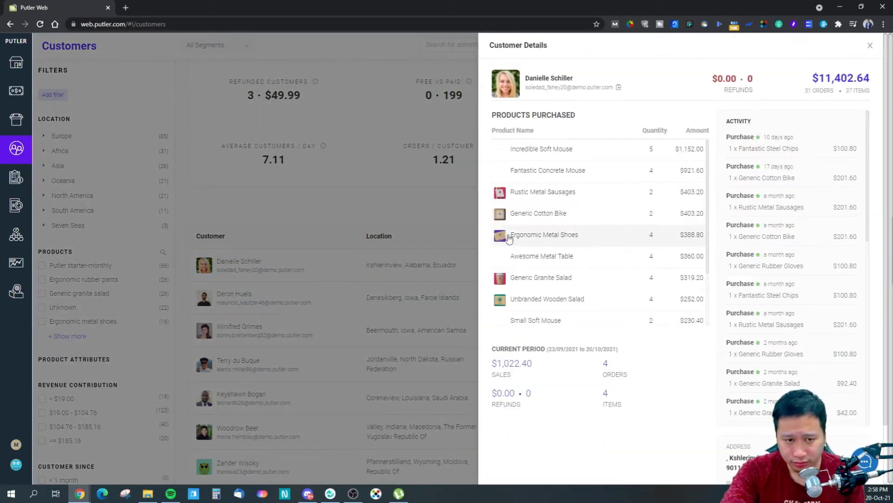
scroll(605, 247, "down", 2)
scroll(625, 227, "up", 2)
scroll(782, 262, "down", 4)
scroll(784, 261, "down", 5)
scroll(783, 261, "up", 8)
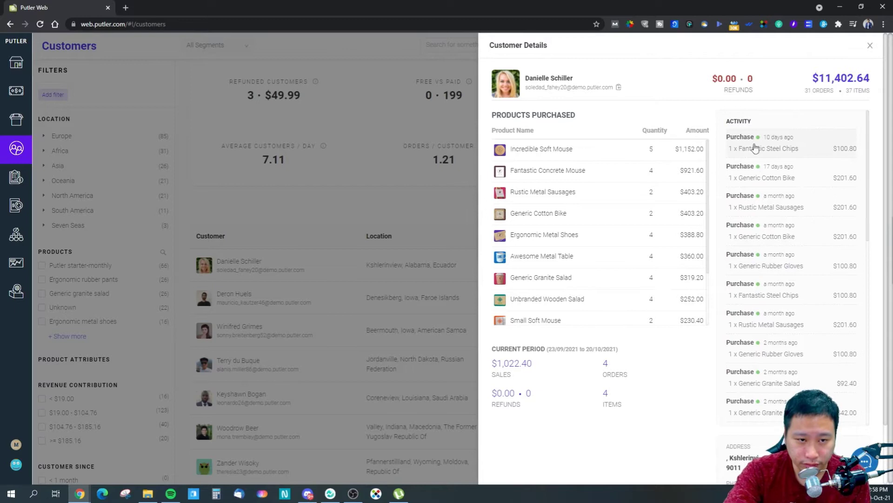
scroll(788, 244, "down", 8)
scroll(677, 430, "down", 2)
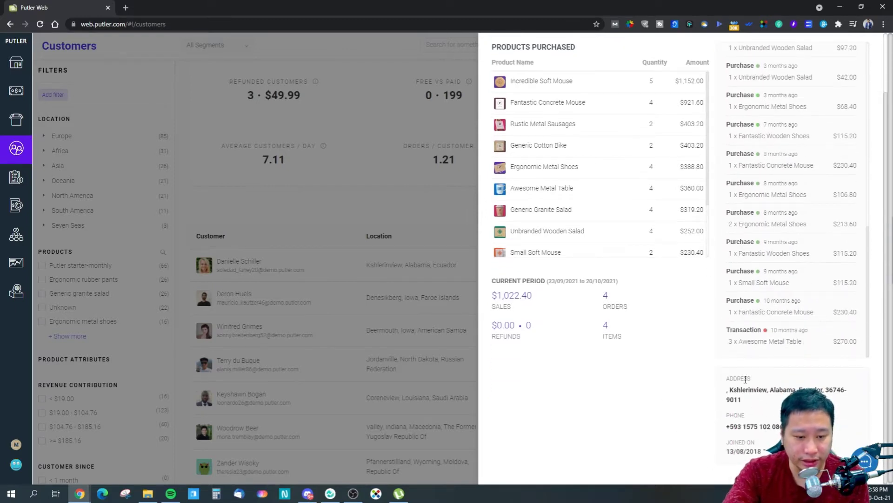
scroll(637, 437, "up", 2)
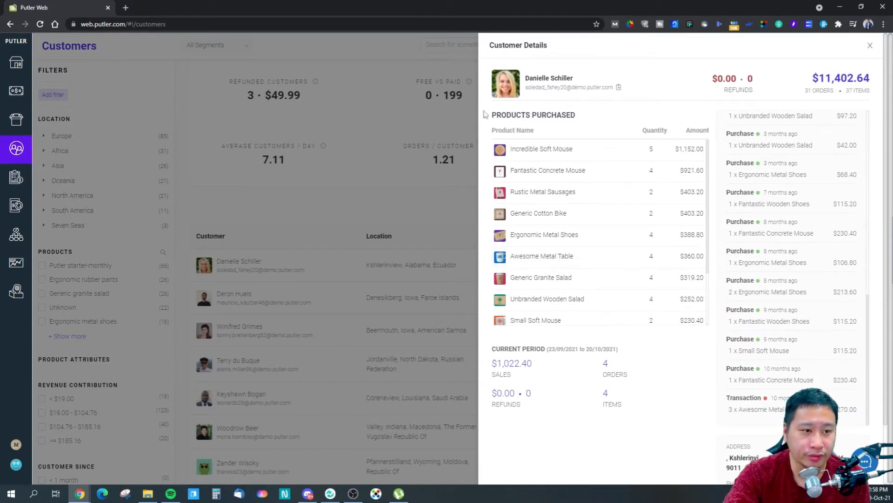
left_click(423, 221)
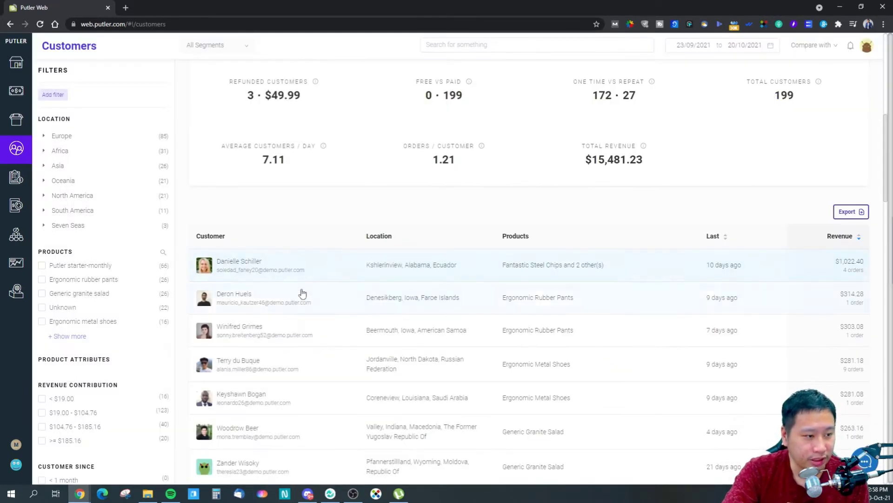
left_click(300, 294)
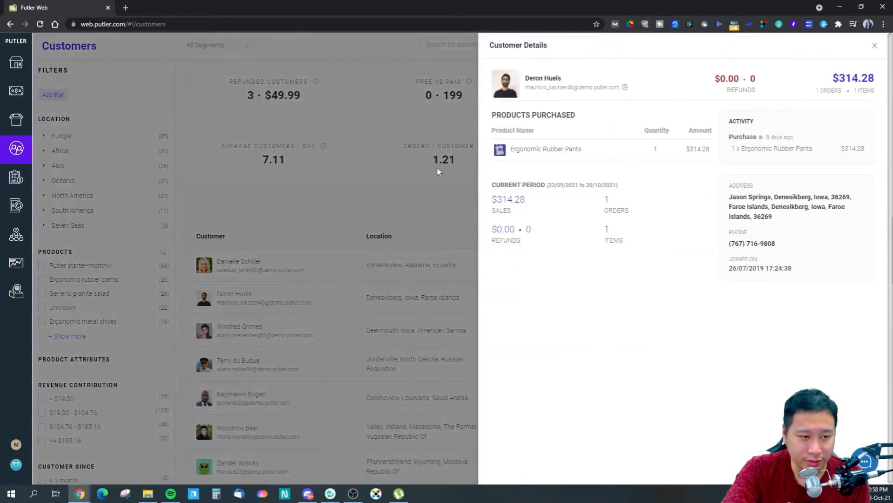
left_click(383, 212)
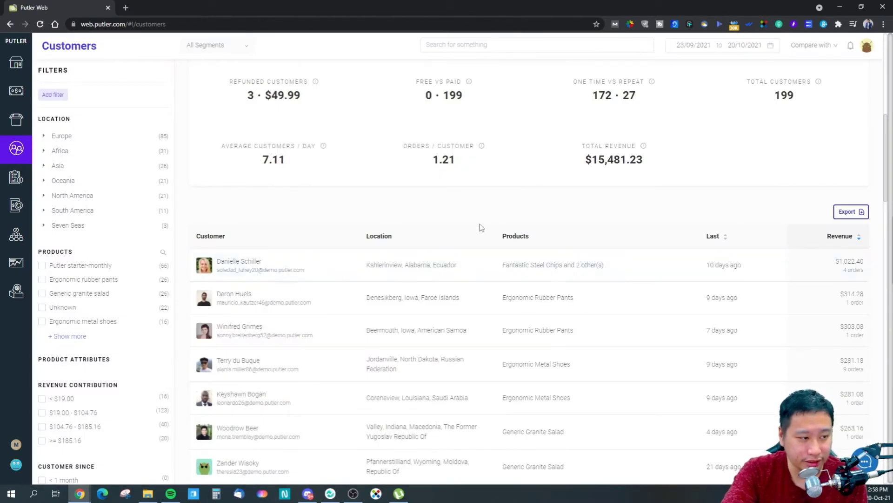
Filter the Customers report to the Returning Customers type and look through the customer list
scroll(484, 225, "up", 5)
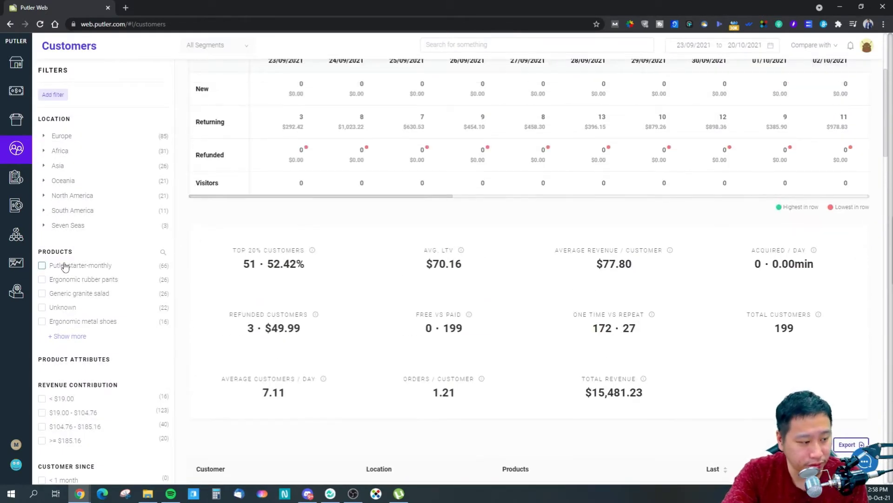
scroll(89, 349, "down", 4)
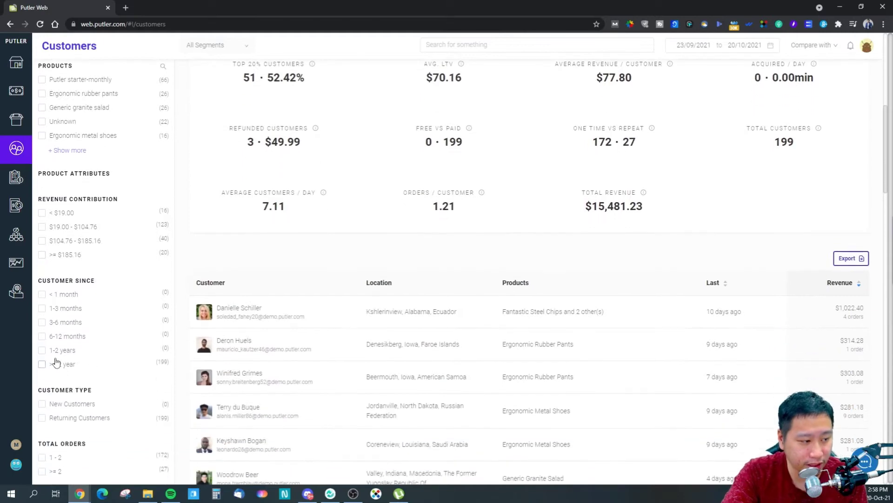
left_click(42, 418)
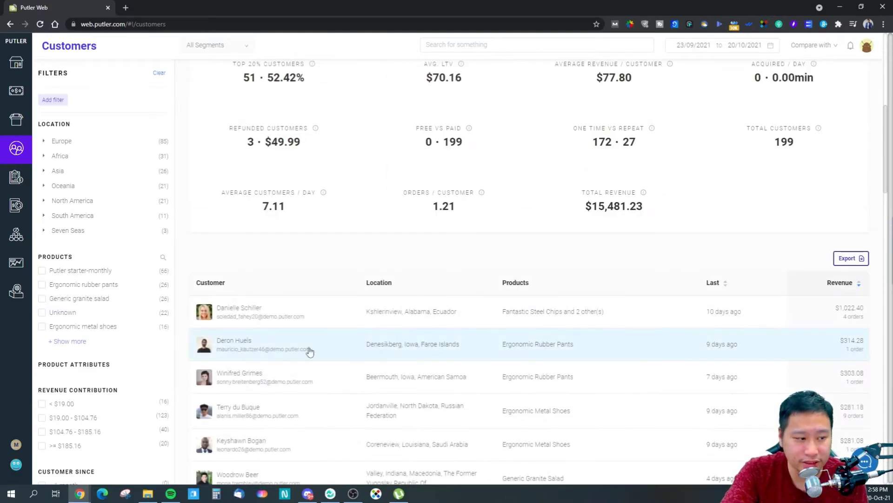
scroll(90, 331, "down", 8)
scroll(86, 386, "up", 10)
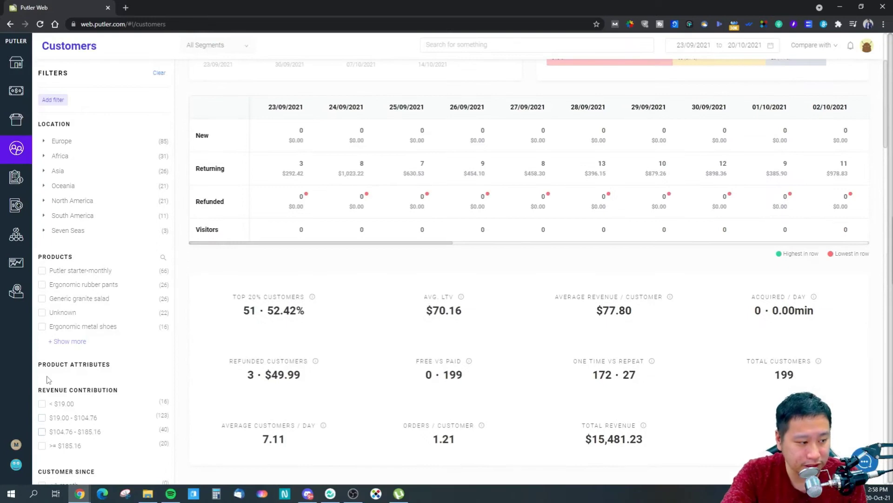
Open the Transactions report and review its transaction list and its product, status and type filters
left_click(15, 177)
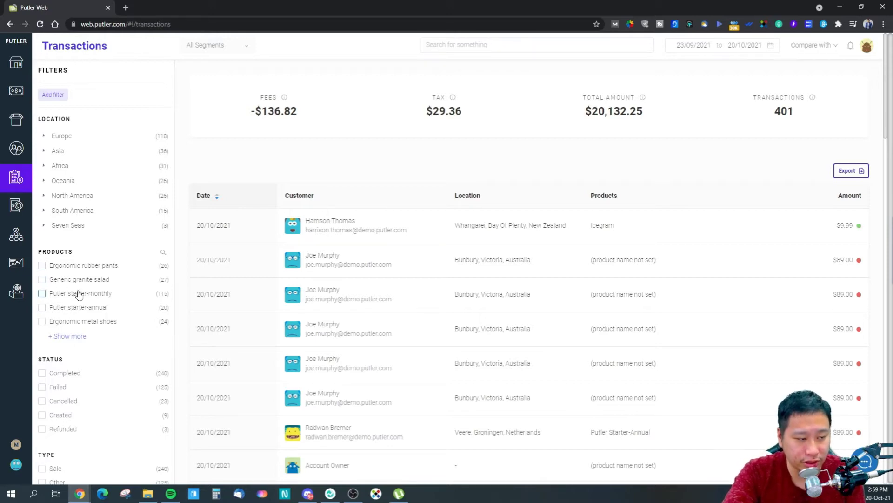
scroll(99, 363, "down", 5)
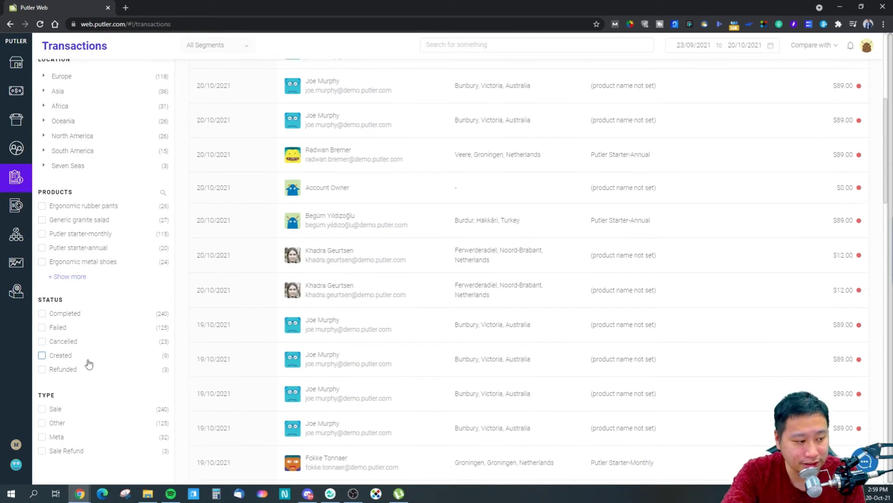
Review the Subscriptions report's recurring revenue, churn, ARPPU and lifetime value charts, and open the Audience report
left_click(21, 211)
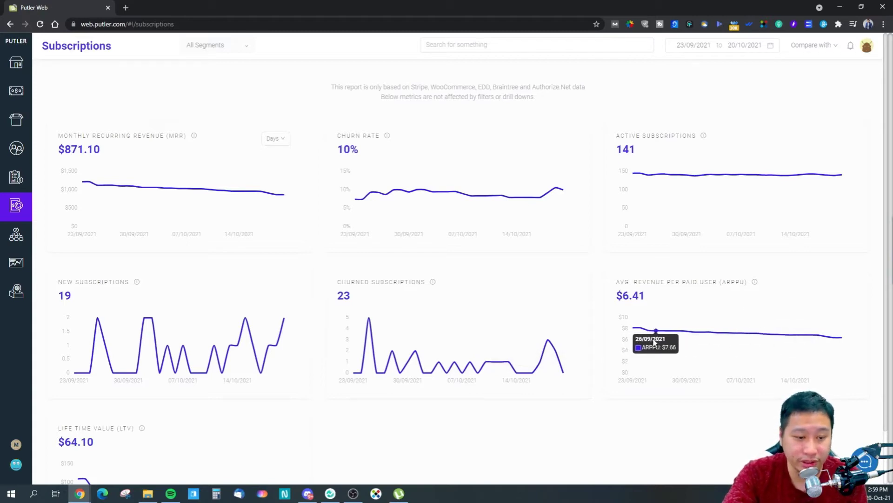
scroll(654, 342, "down", 2)
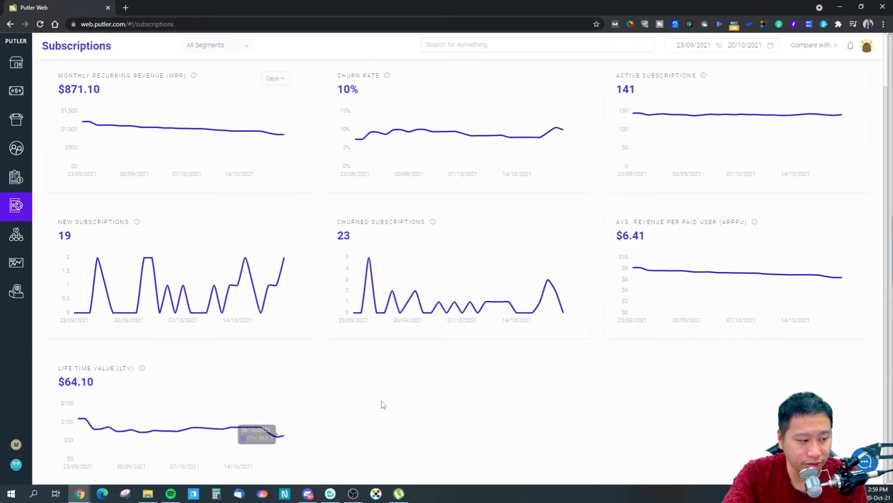
left_click(16, 239)
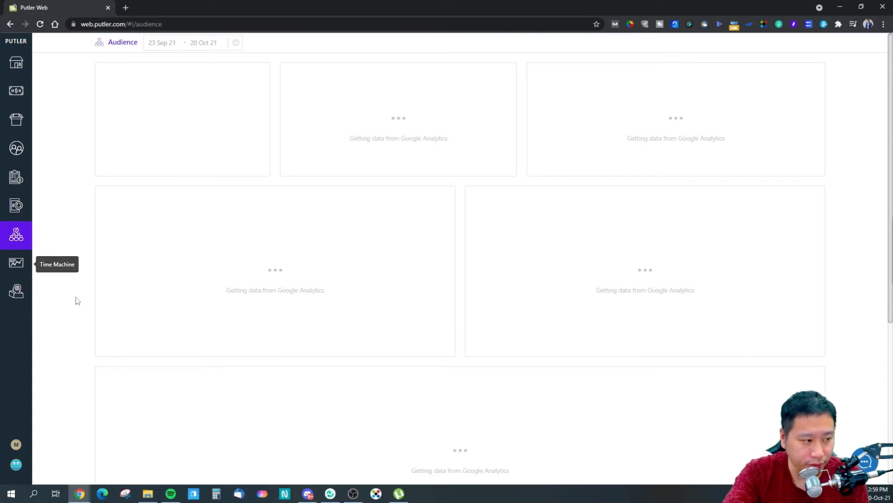
Open Time Machine and examine the one-year Monthly Revenue and Customers forecasts and the 10X Formula section
left_click(13, 269)
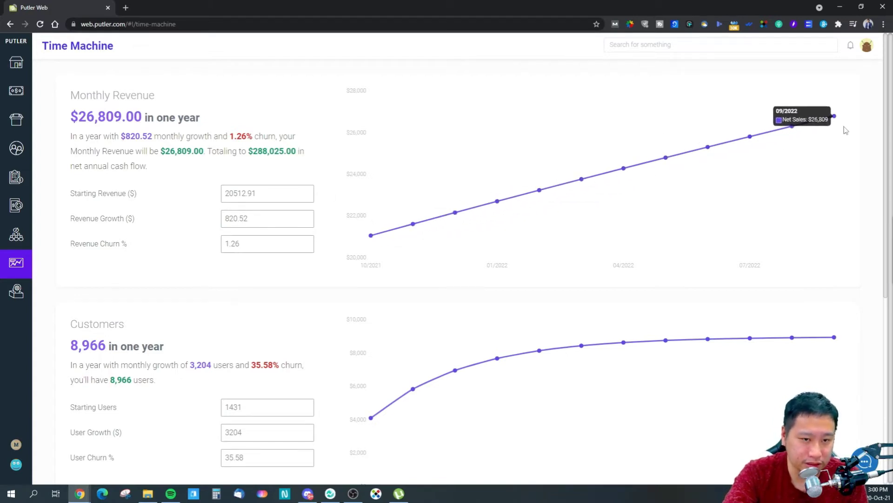
left_click_drag(158, 151, 207, 153)
left_click(207, 153)
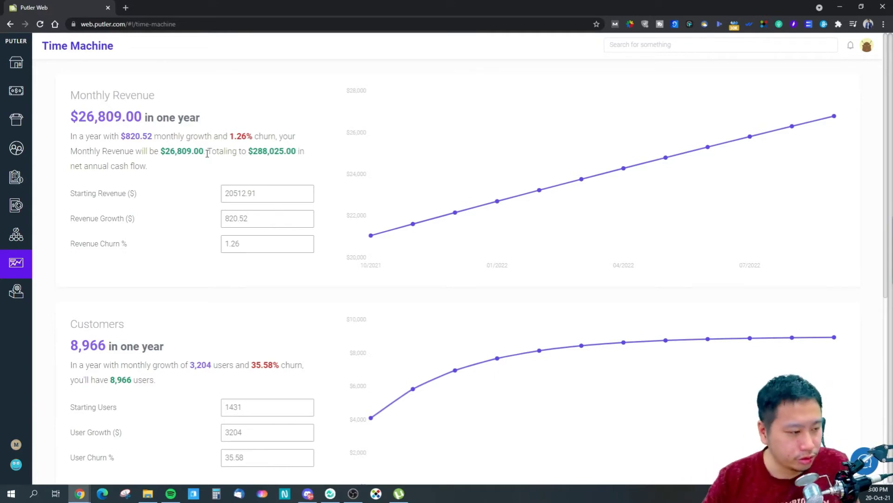
scroll(180, 331, "down", 4)
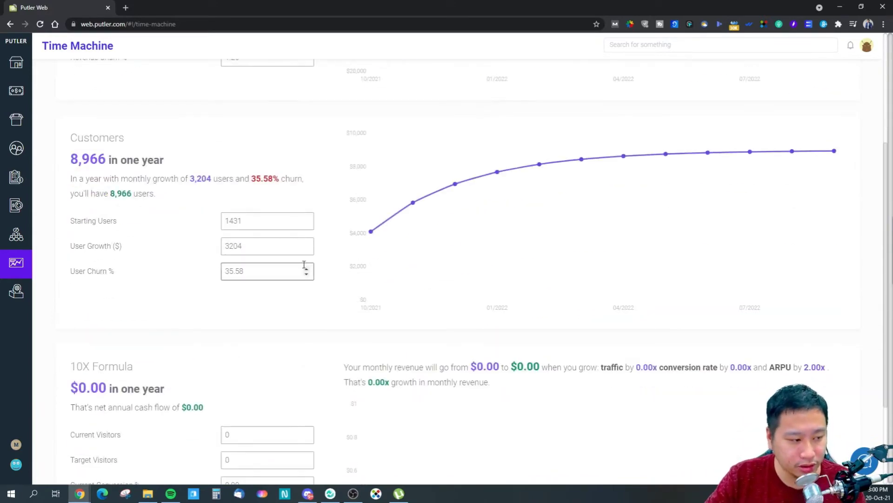
scroll(251, 279, "down", 3)
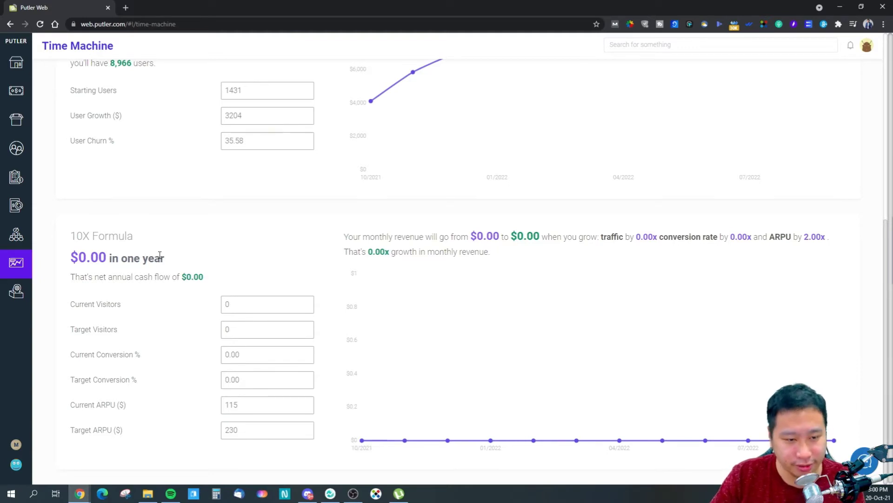
Set the 10X Formula's current visitors to 5000 and target visitors to 10000
left_click(233, 302)
left_click(223, 343)
left_click(223, 331)
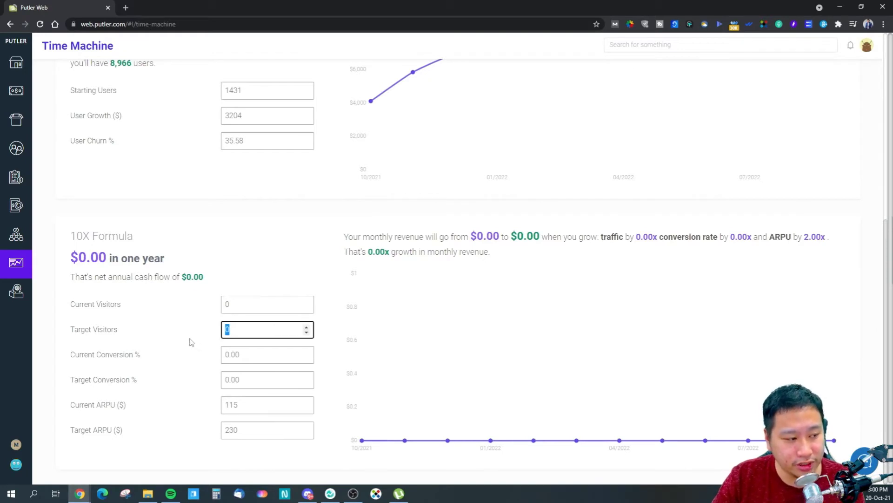
left_click(231, 302)
type("5000")
left_click(247, 328)
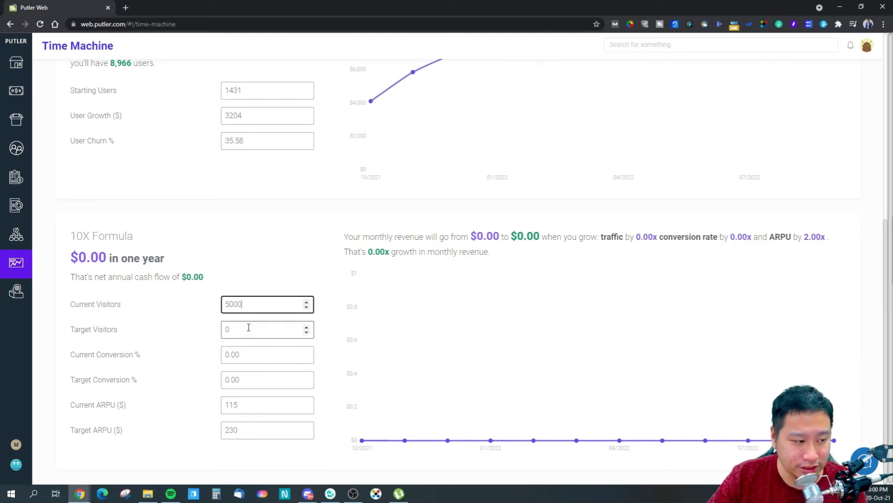
key("ctrl+a")
type("10000")
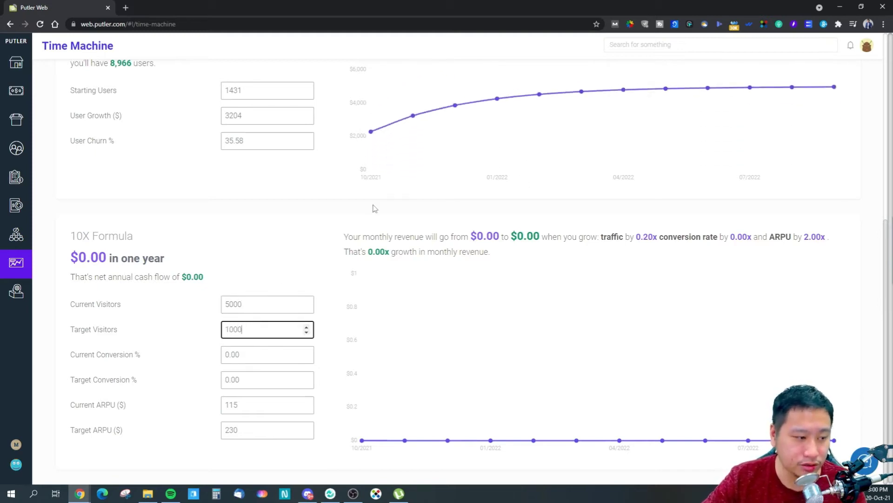
Set the 10X Formula's current conversion to 2% and target conversion to 5%, and view the revenue forecast
left_click(186, 354)
left_click(282, 352)
key("ctrl+a")
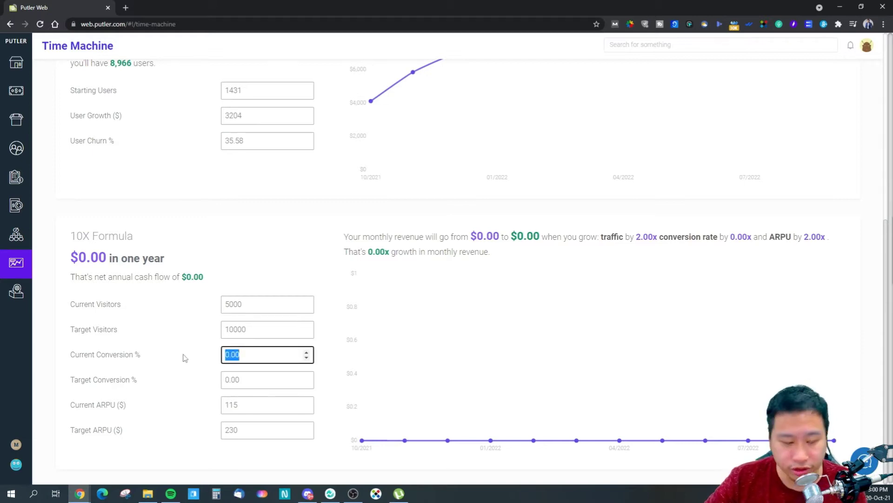
type("2")
left_click(241, 379)
key("ctrl+a")
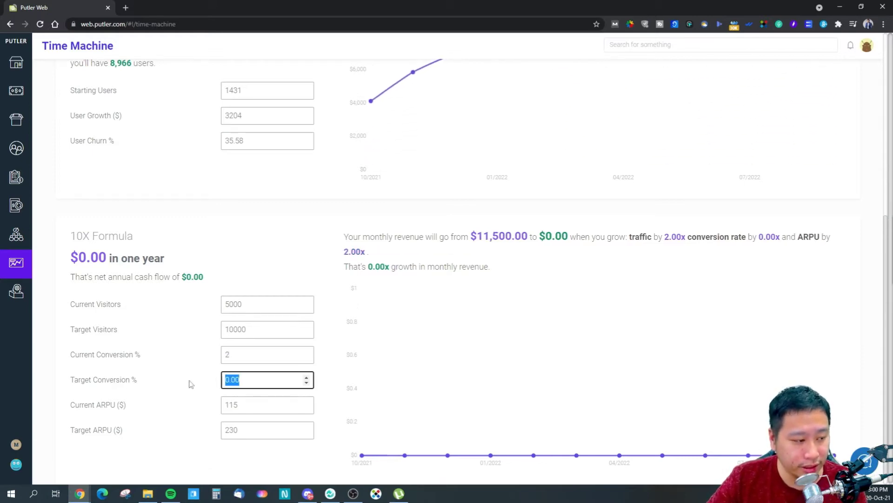
type("5")
left_click(173, 365)
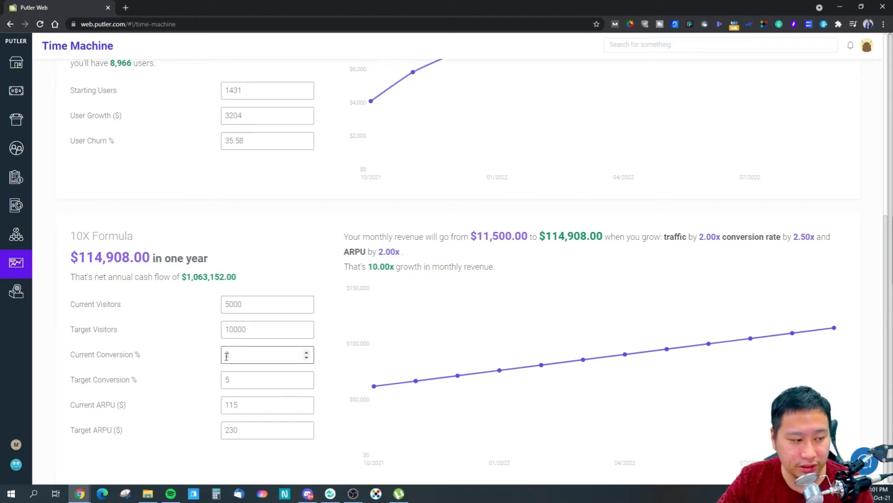
scroll(227, 356, "down", 1)
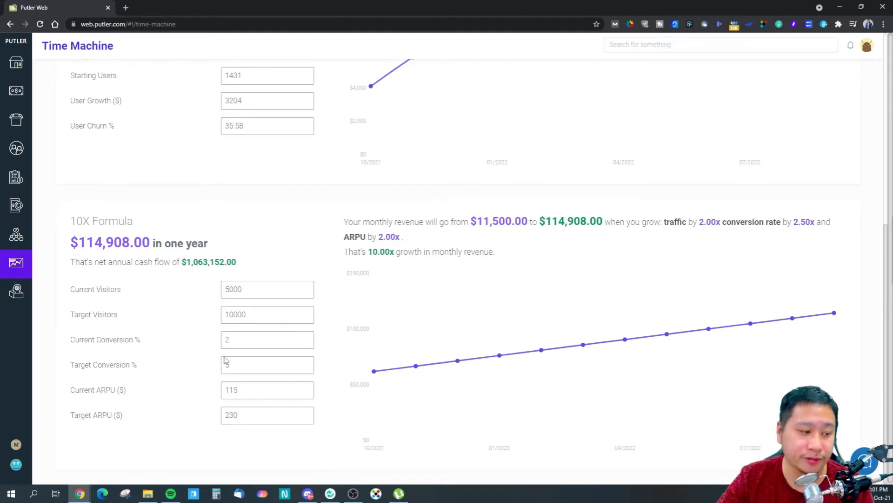
Open the Insights report and read the introduction to the Holiday Season sales comparison
left_click(16, 291)
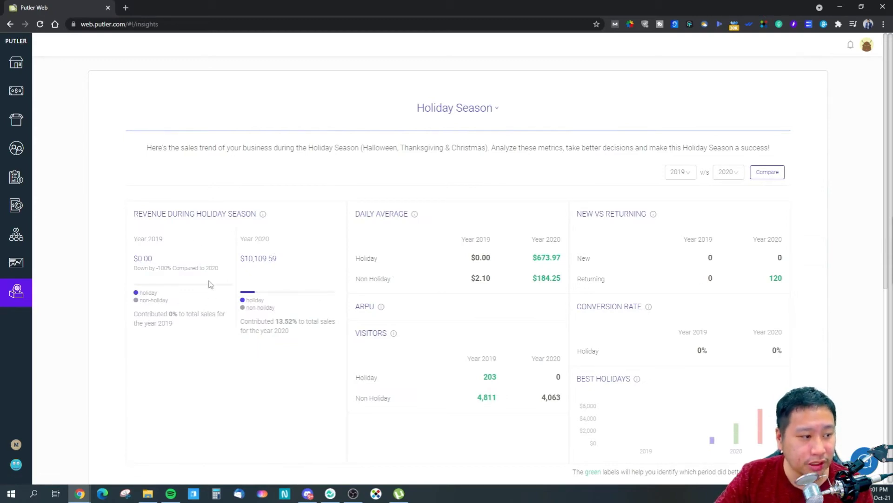
left_click_drag(195, 150, 343, 148)
left_click(412, 145)
Switch the insights to Performance Comparison and review the sales, customer and subscription changes between the two periods
left_click(485, 112)
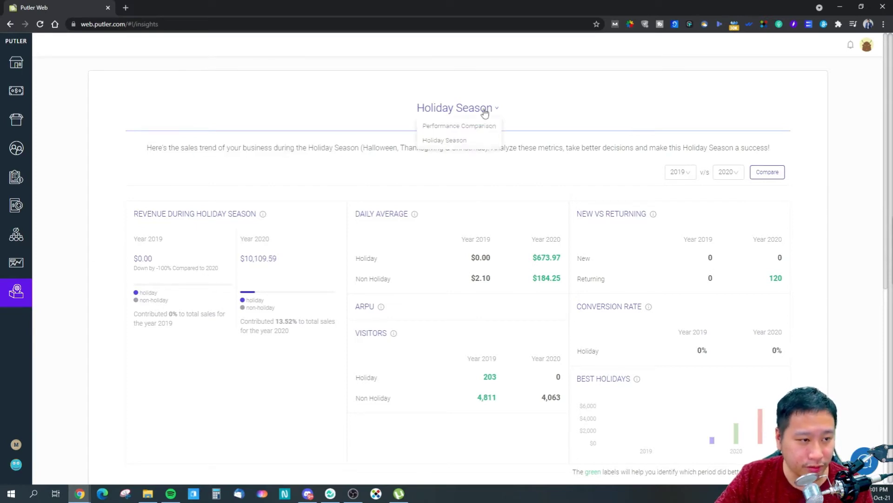
left_click(448, 127)
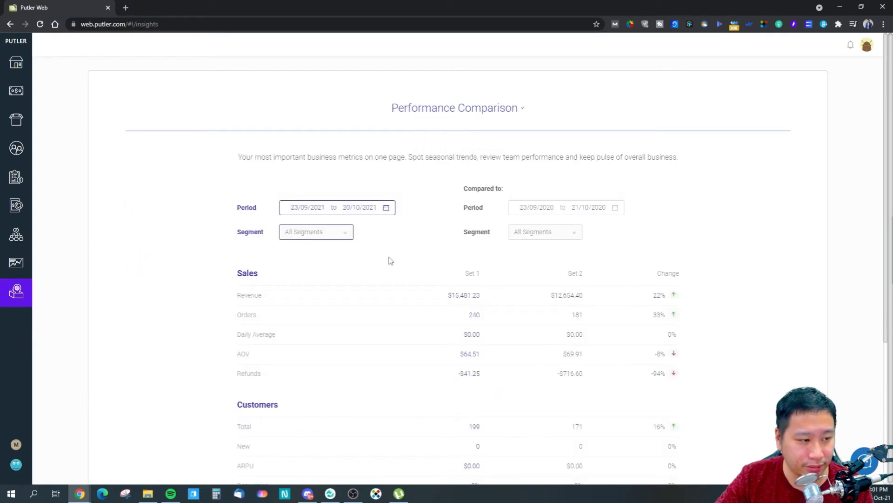
scroll(381, 256, "down", 2)
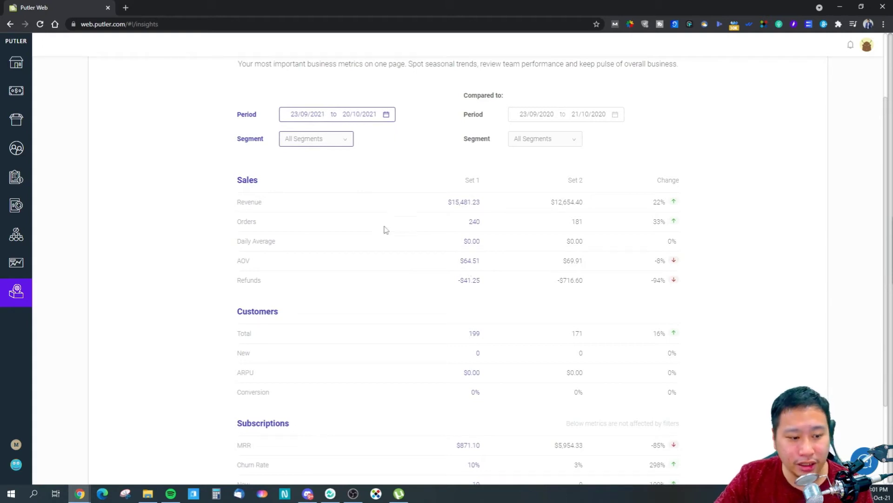
scroll(385, 229, "down", 2)
scroll(429, 235, "up", 5)
Return the insights to Holiday Season and examine the 2020 holiday daily average
left_click(434, 104)
left_click(420, 141)
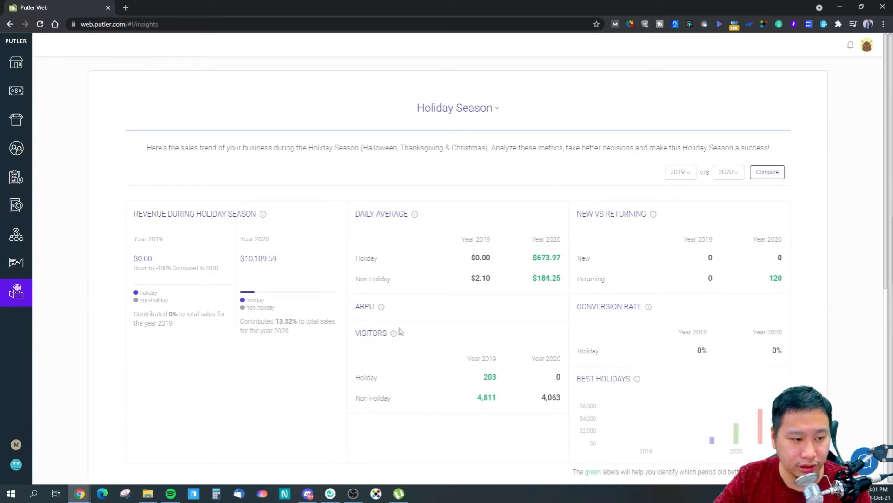
left_click_drag(541, 258, 564, 262)
left_click(515, 261)
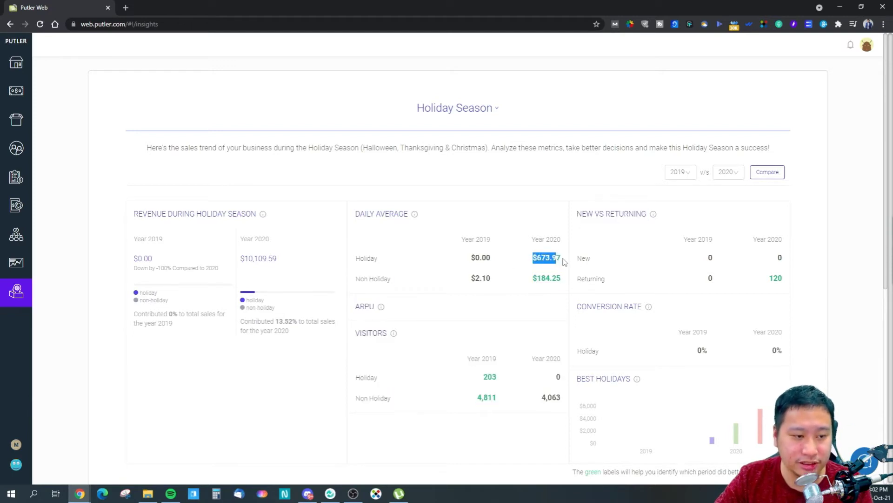
Compare the 2020 holiday and non-holiday daily averages in the Holiday Season insights
left_click(565, 262)
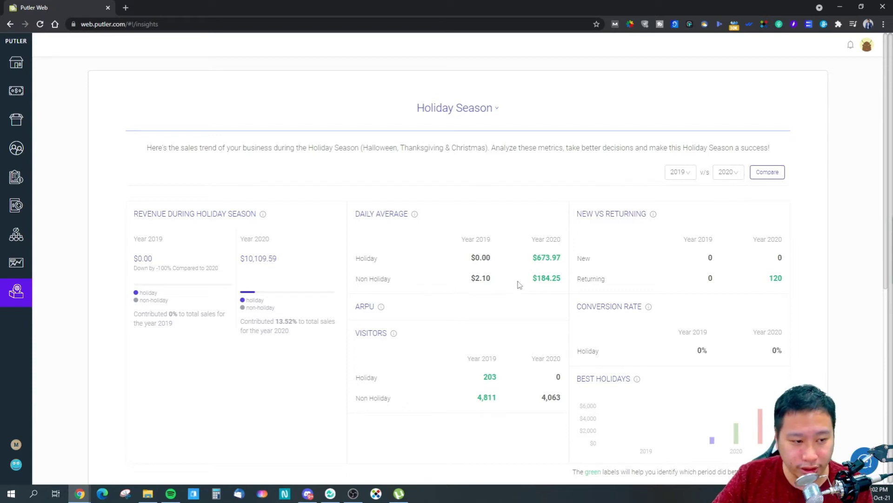
left_click_drag(533, 277, 562, 278)
left_click(539, 281)
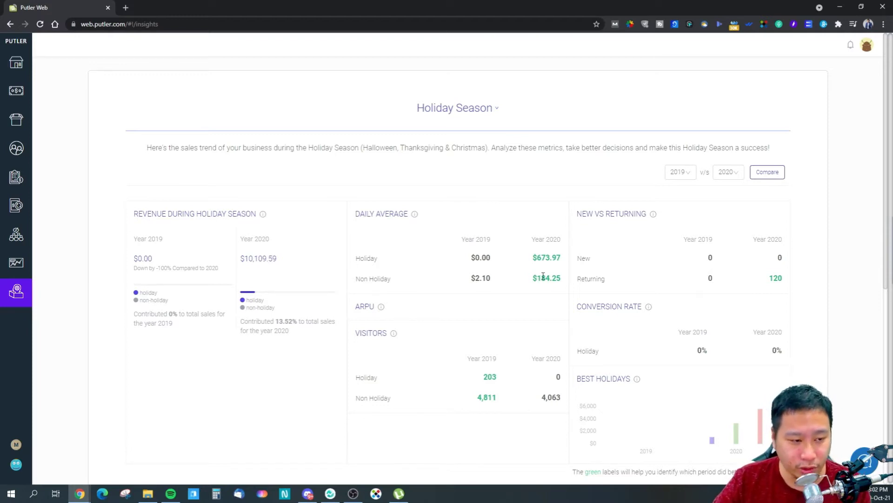
left_click_drag(529, 259, 559, 257)
left_click(556, 255)
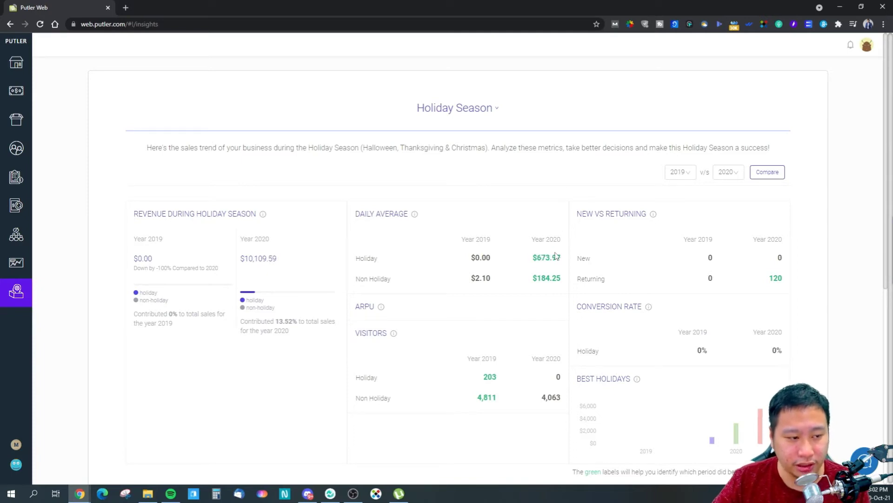
Examine the Holiday Season figures for visitors, new versus returning customers, conversion rate and best holidays
scroll(556, 255, "down", 3)
scroll(638, 250, "up", 2)
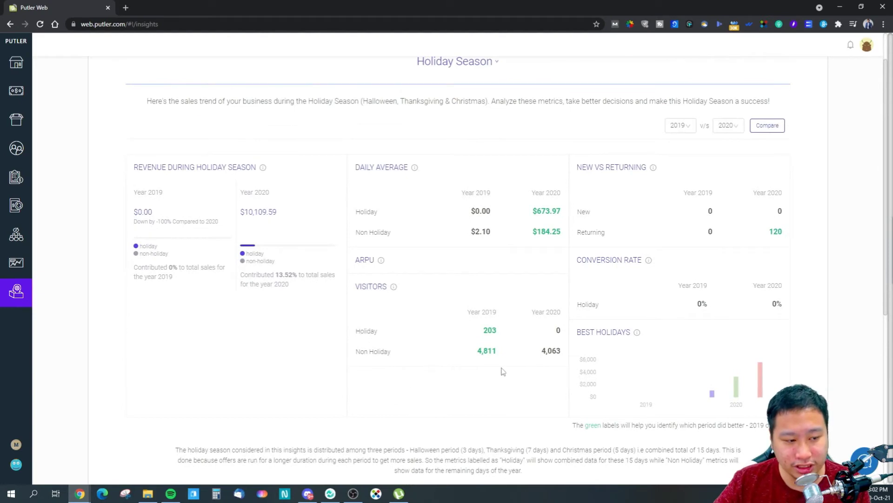
left_click_drag(539, 351, 561, 353)
left_click(560, 352)
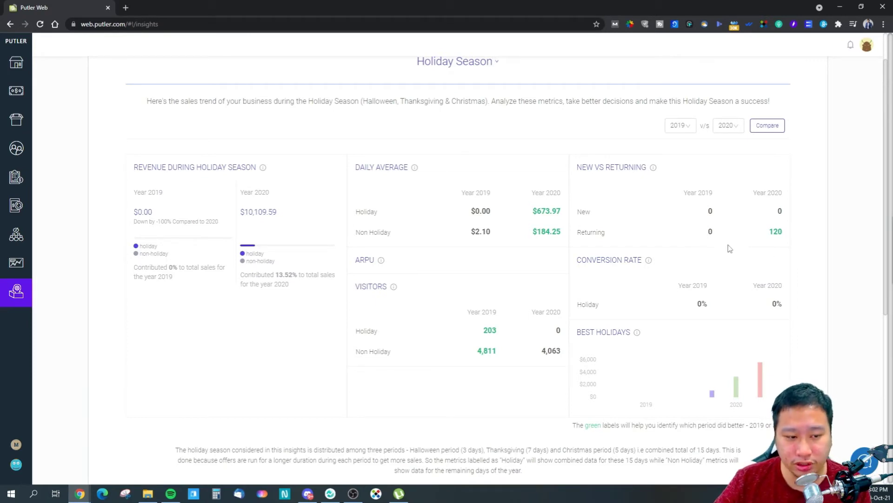
scroll(728, 250, "down", 3)
scroll(646, 184, "up", 3)
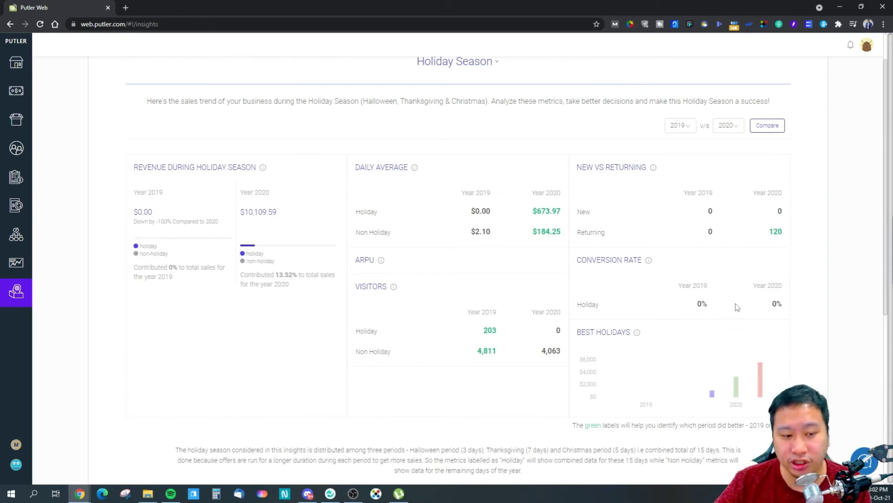
scroll(770, 308, "down", 6)
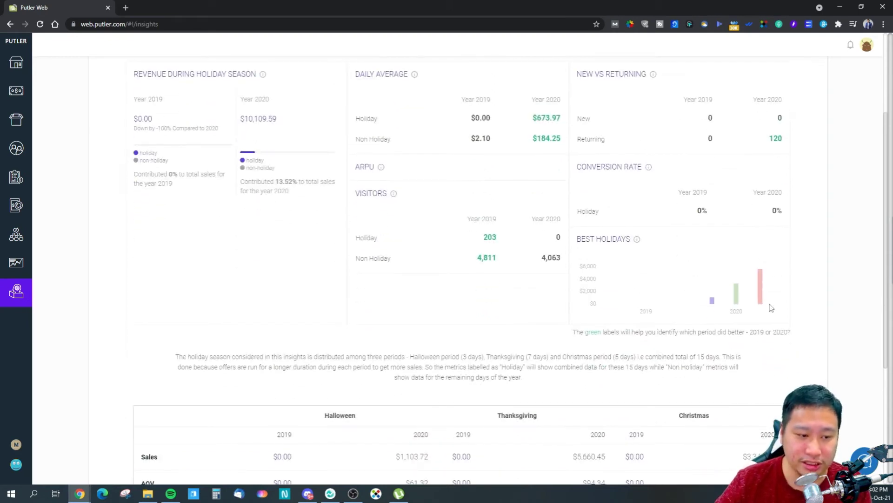
scroll(462, 241, "up", 7)
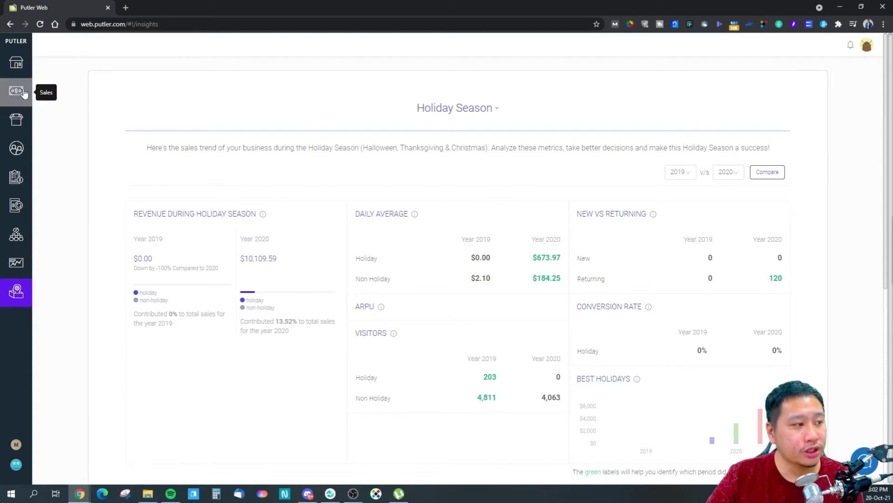
Revisit the Home dashboard and the Insights report, ending on the Products report
left_click(13, 60)
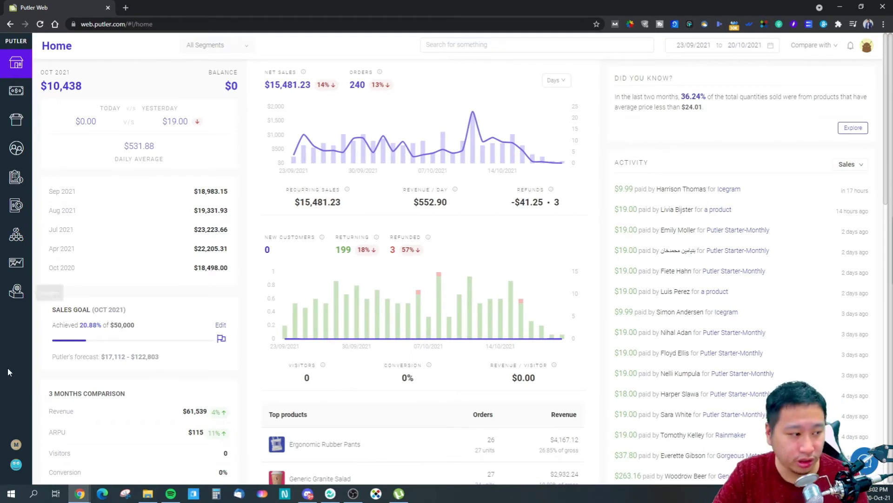
left_click(16, 294)
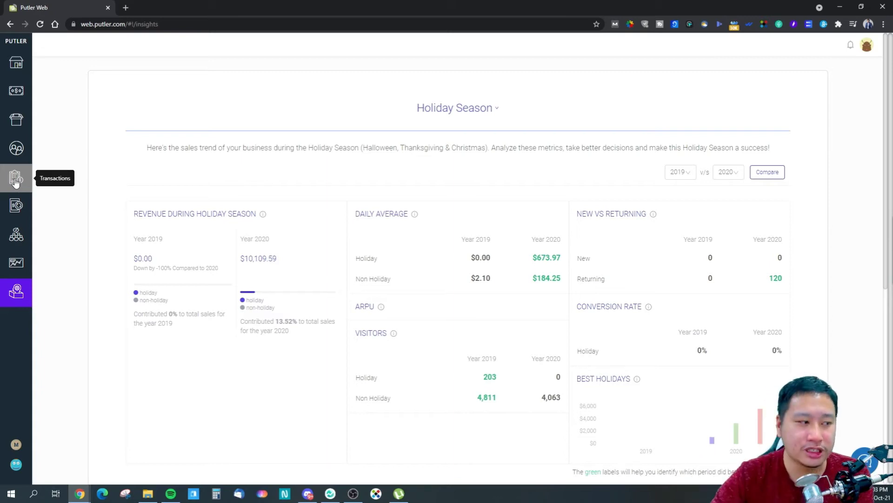
left_click(10, 133)
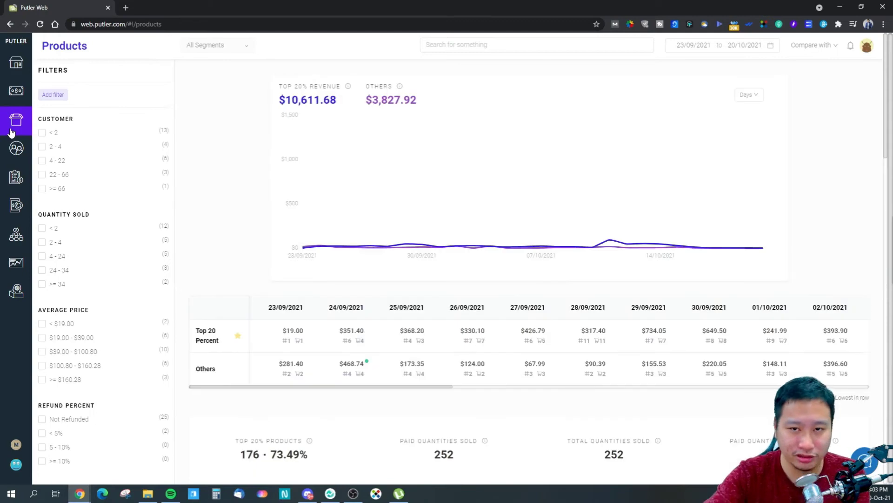